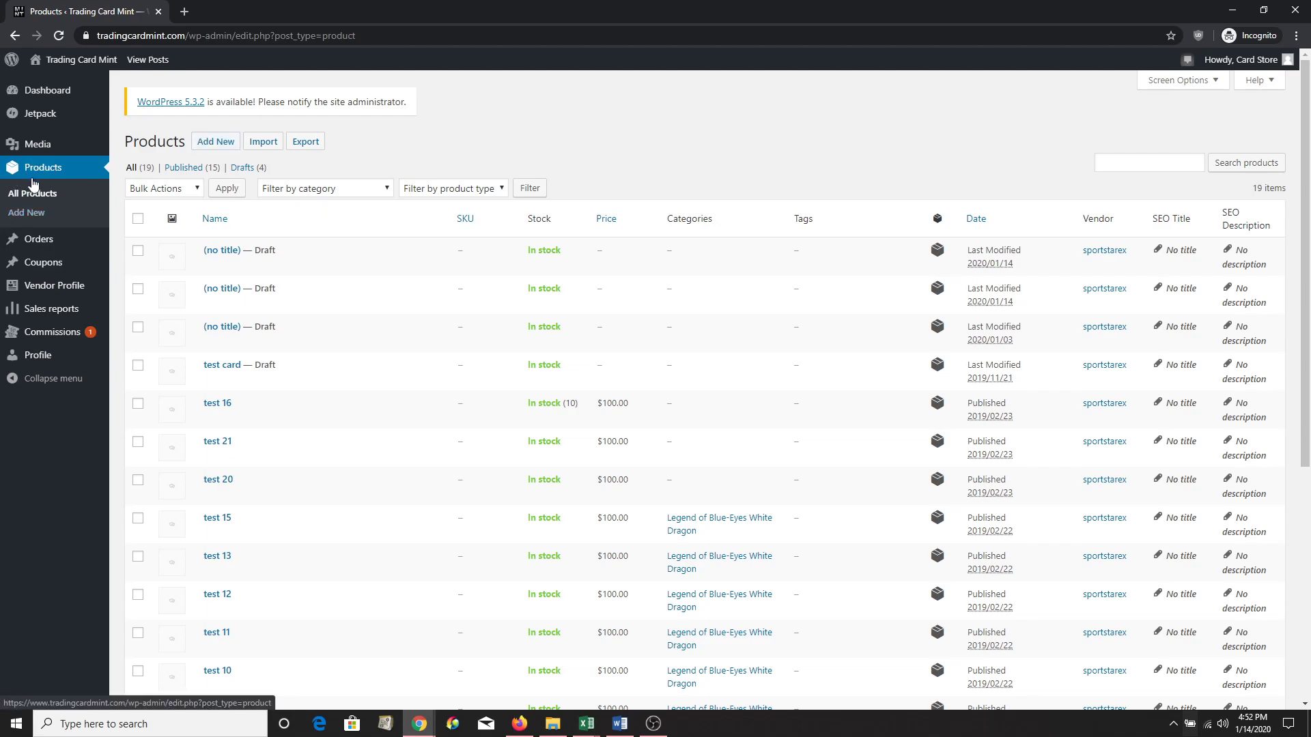
# Step: Add a new product and name it "Blue eyes white dragon LOB-001"
pyautogui.click(29, 214)
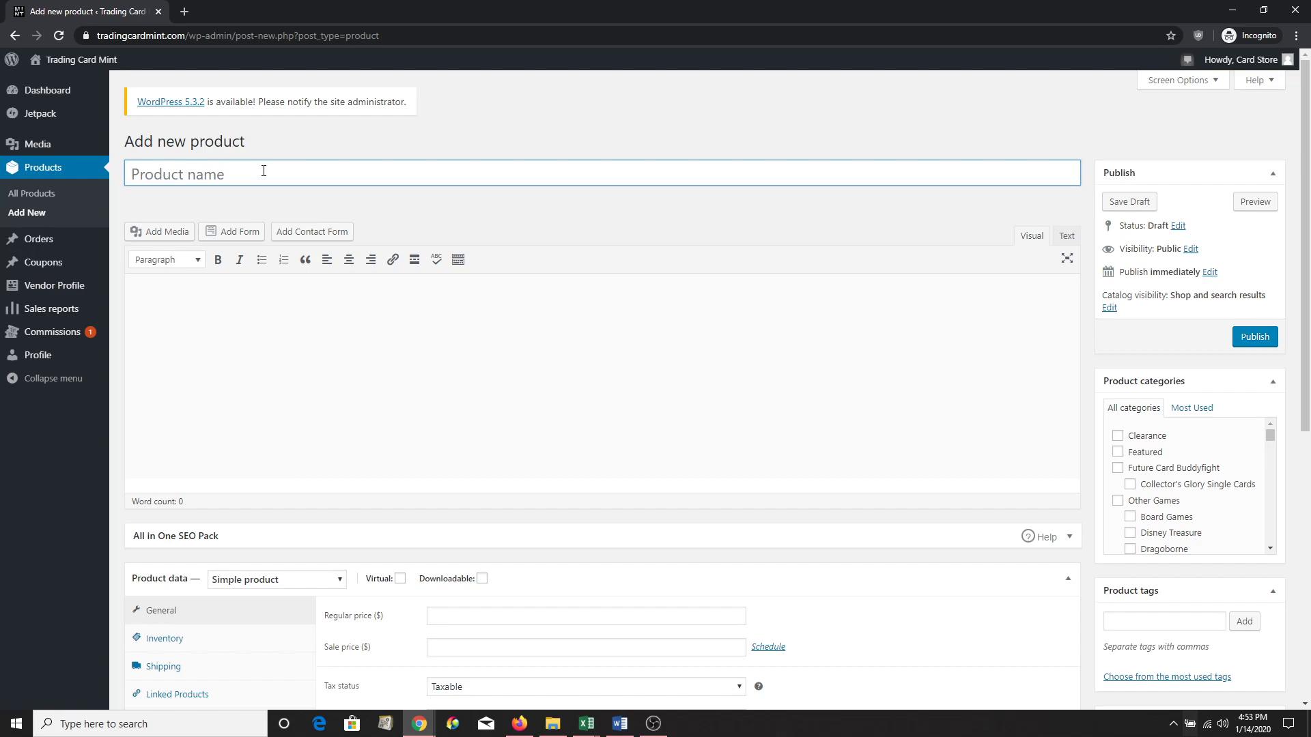
pyautogui.click(264, 170)
pyautogui.write('Blue eyes white')
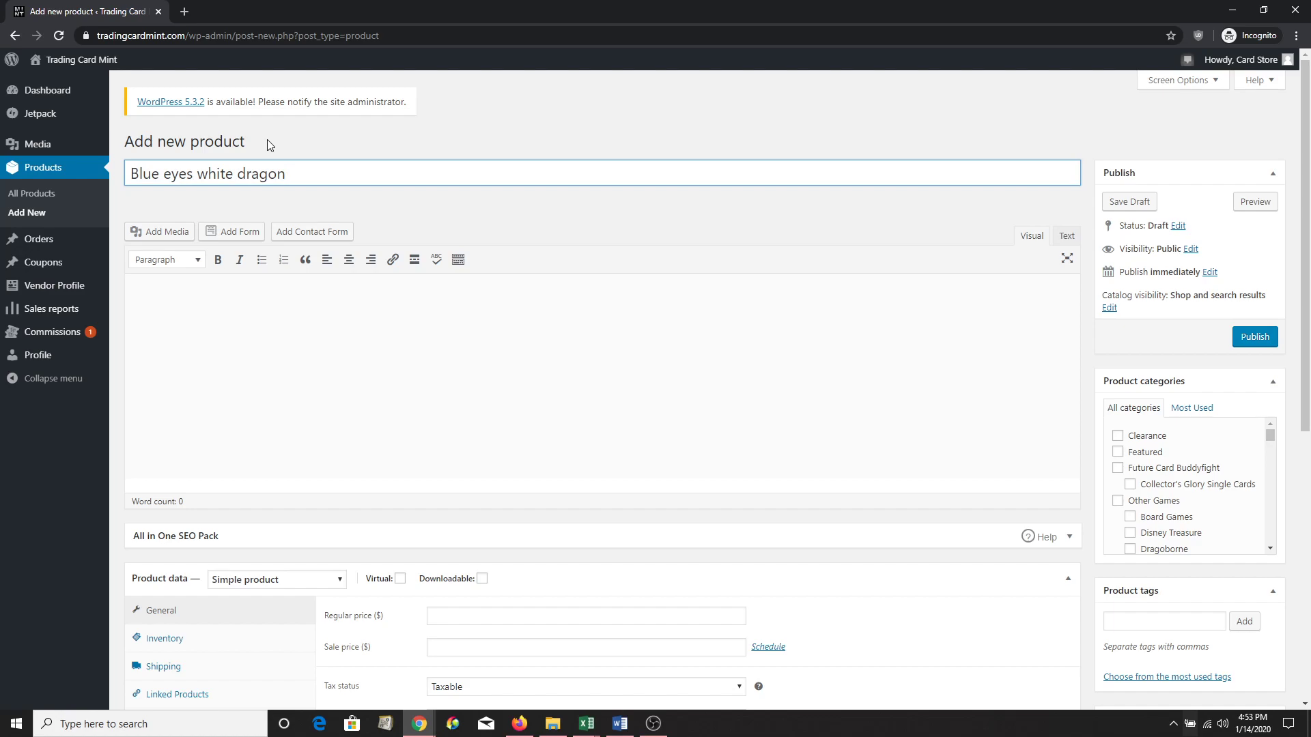
pyautogui.write('dragon LOB-001')
pyautogui.click(365, 346)
pyautogui.doubleClick(320, 173)
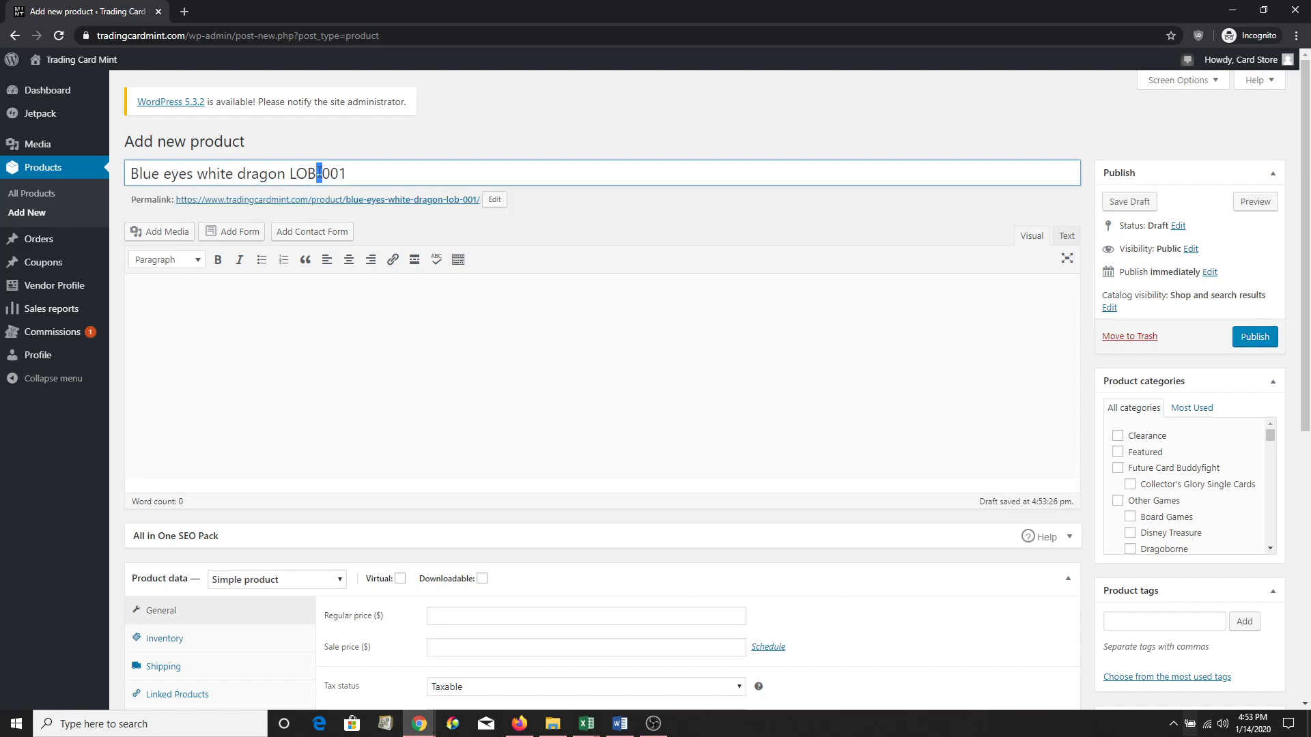
pyautogui.click(354, 335)
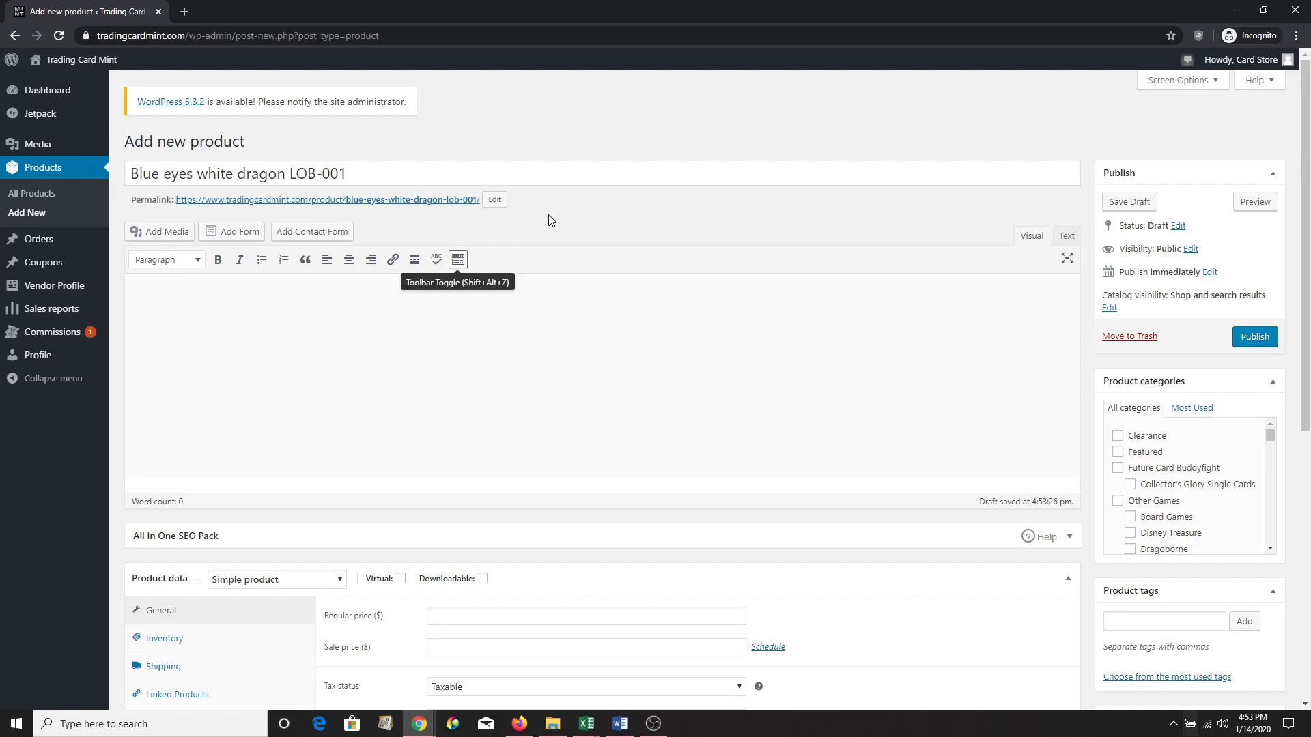
# Step: Look over the All in One SEO Pack settings and the Product data section below the description
pyautogui.scroll(-2, 547, 226)
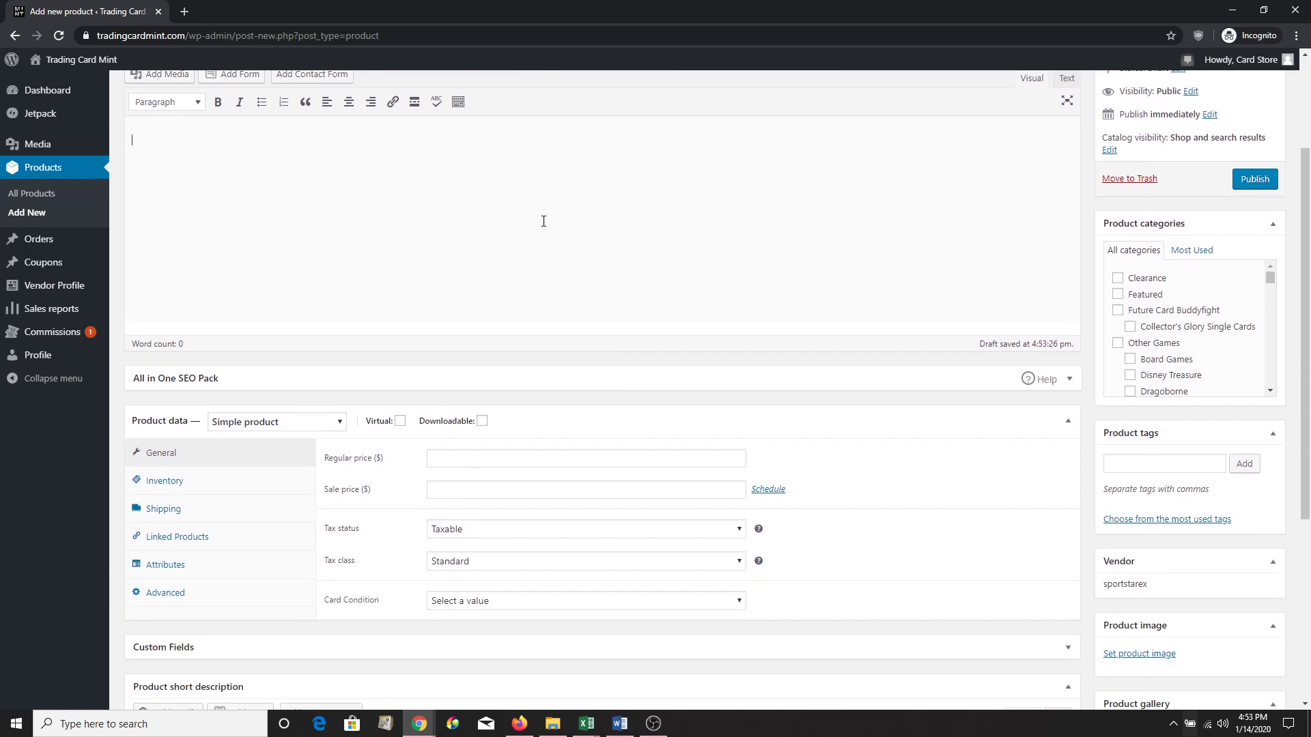
pyautogui.scroll(-1, 543, 221)
pyautogui.scroll(-1, 437, 267)
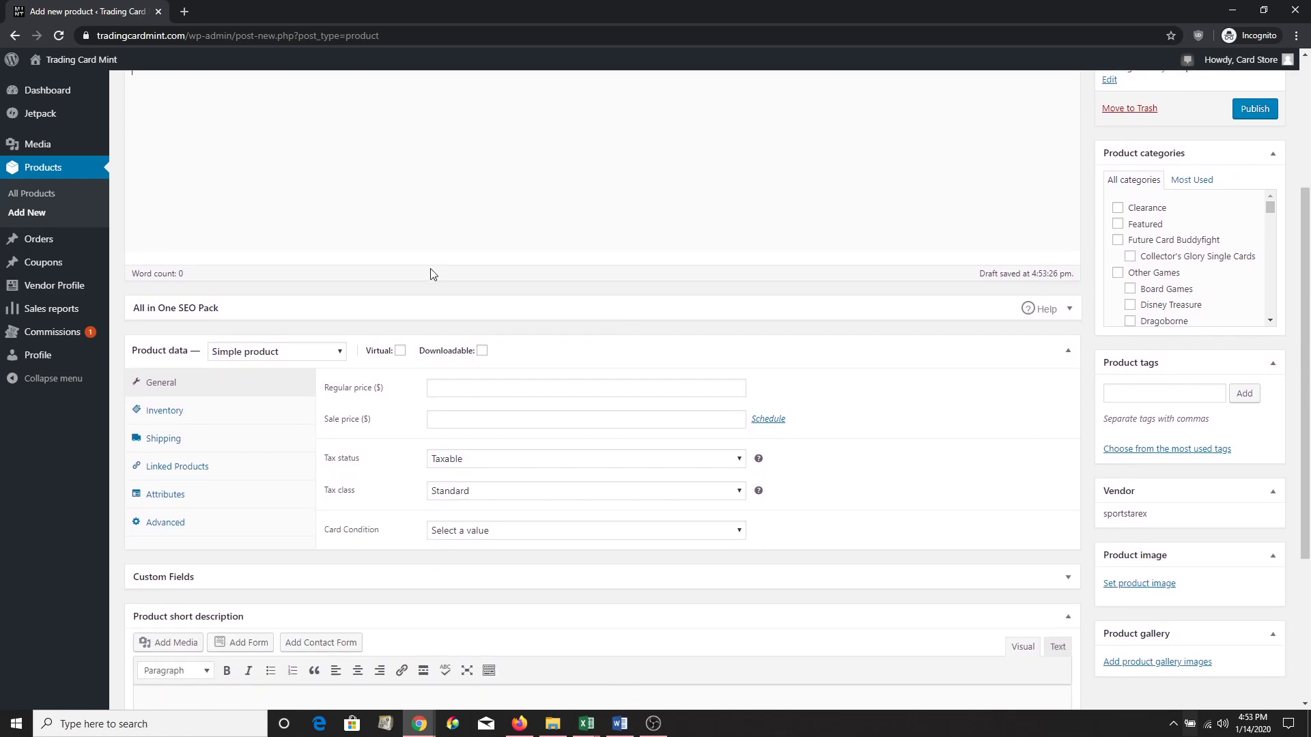
pyautogui.click(208, 308)
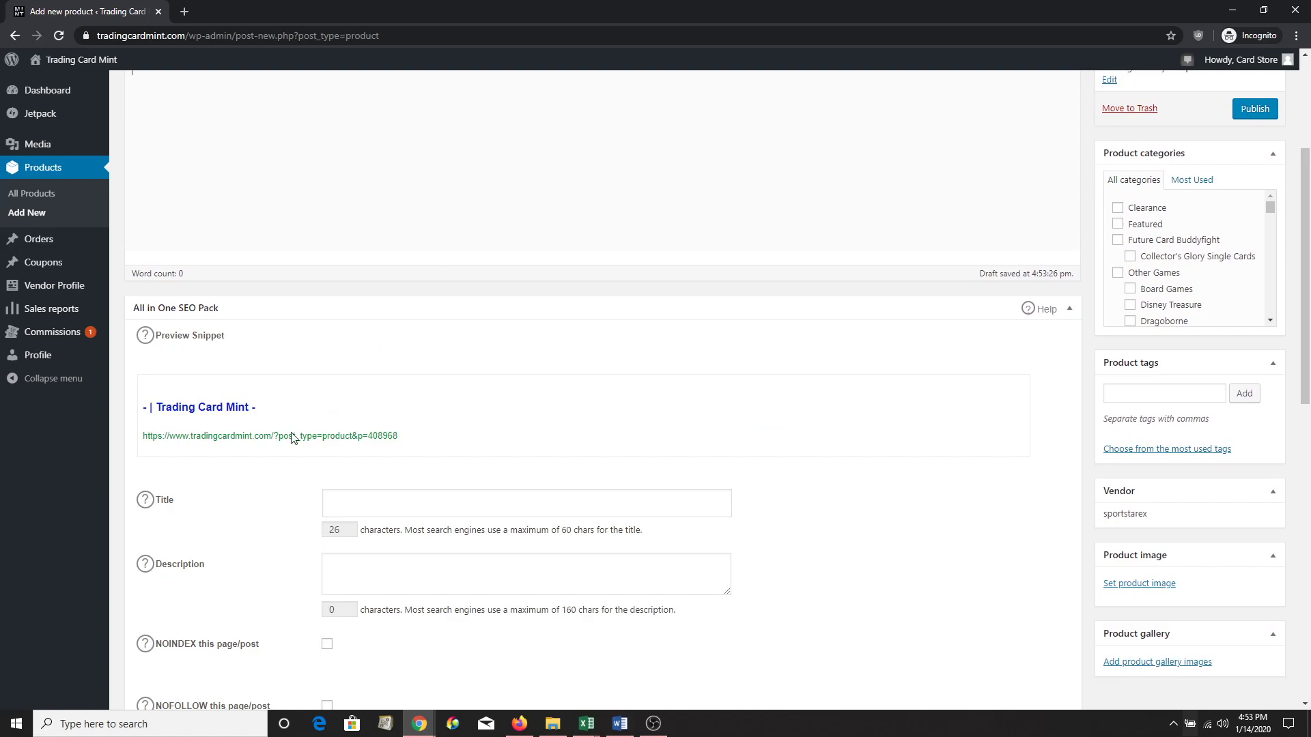
pyautogui.scroll(-1, 305, 462)
pyautogui.scroll(1, 304, 462)
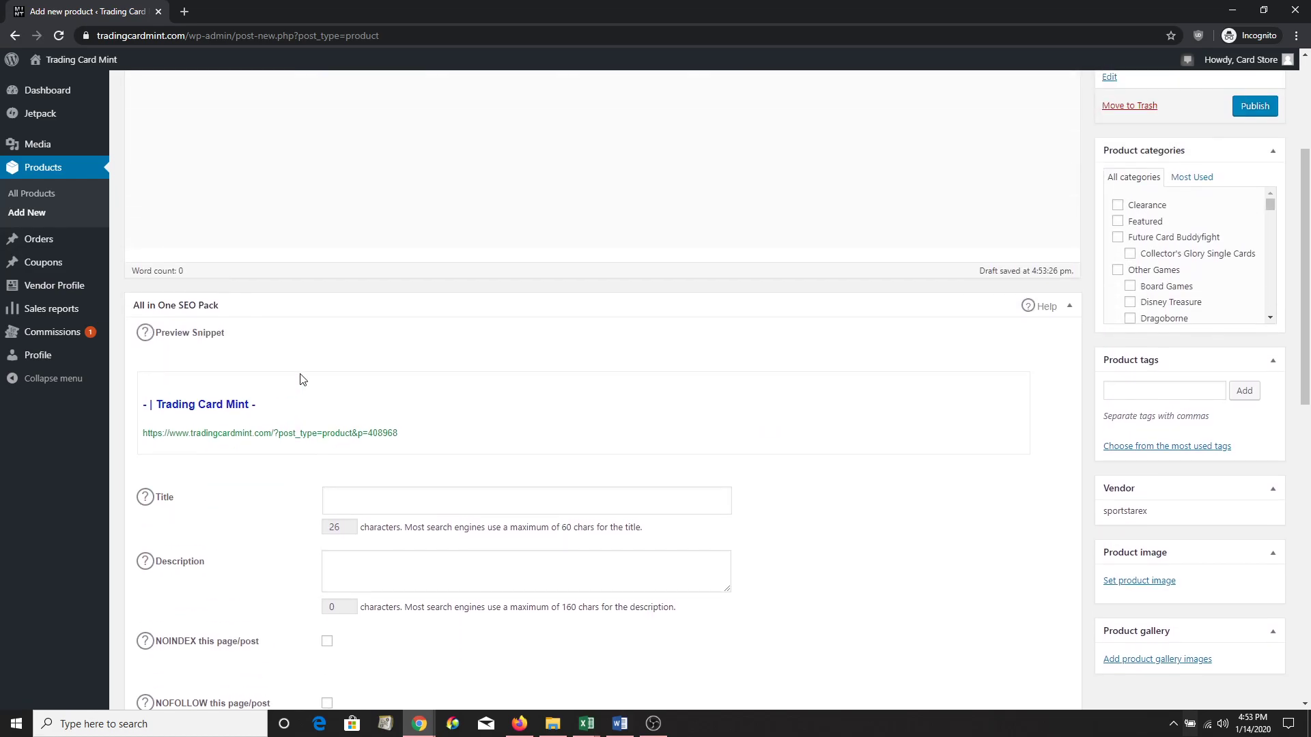
pyautogui.click(292, 307)
pyautogui.scroll(-2, 205, 300)
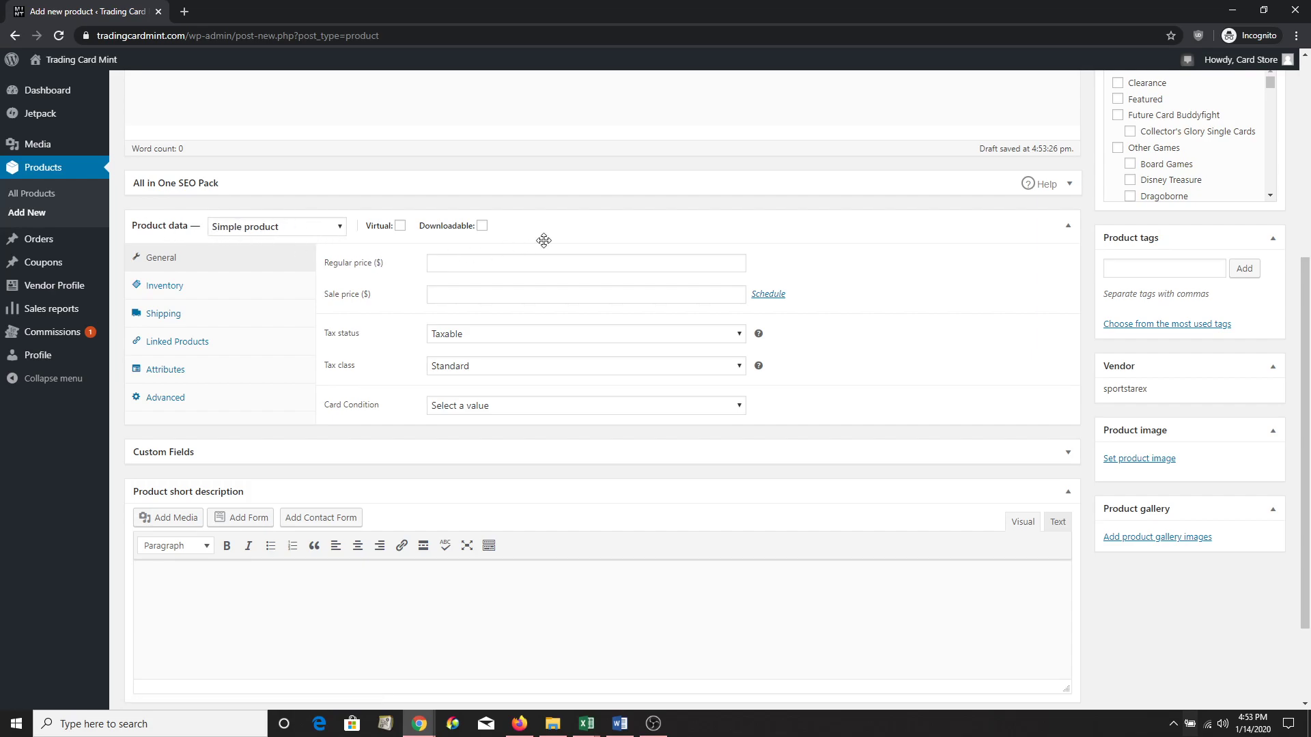
pyautogui.click(577, 229)
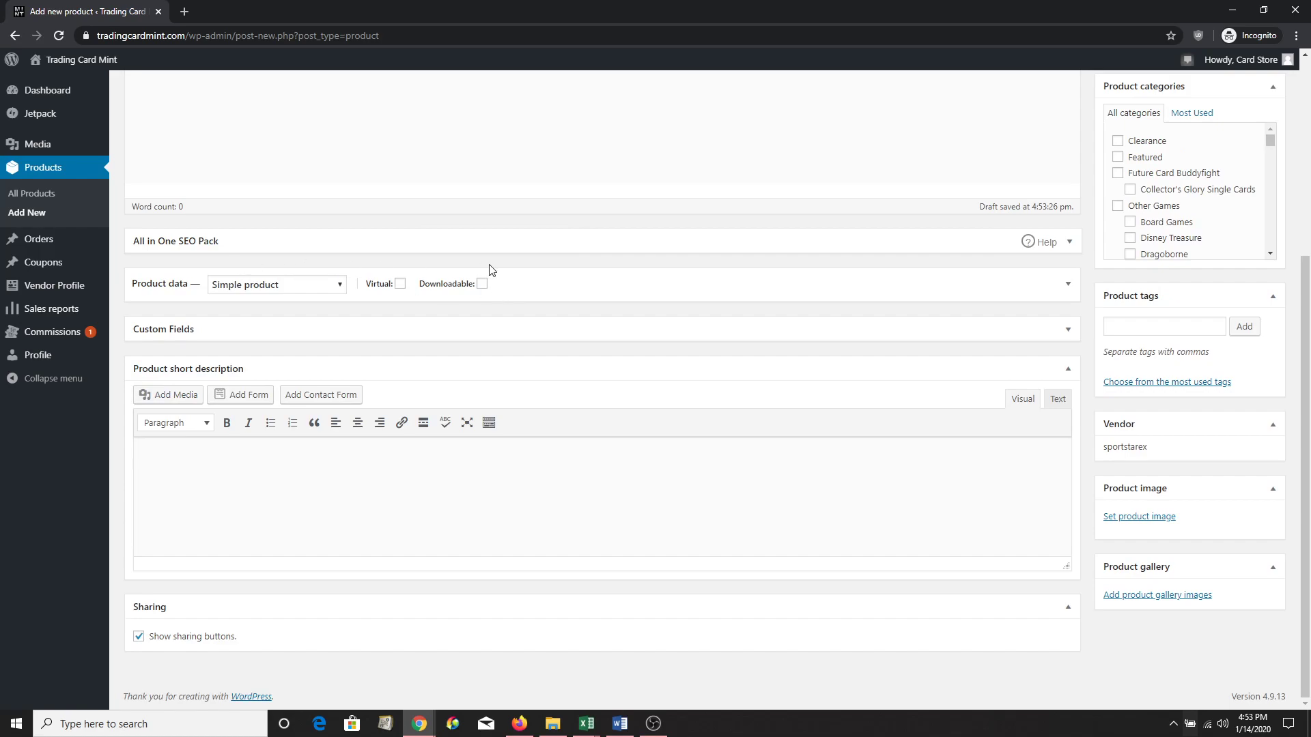
pyautogui.click(759, 288)
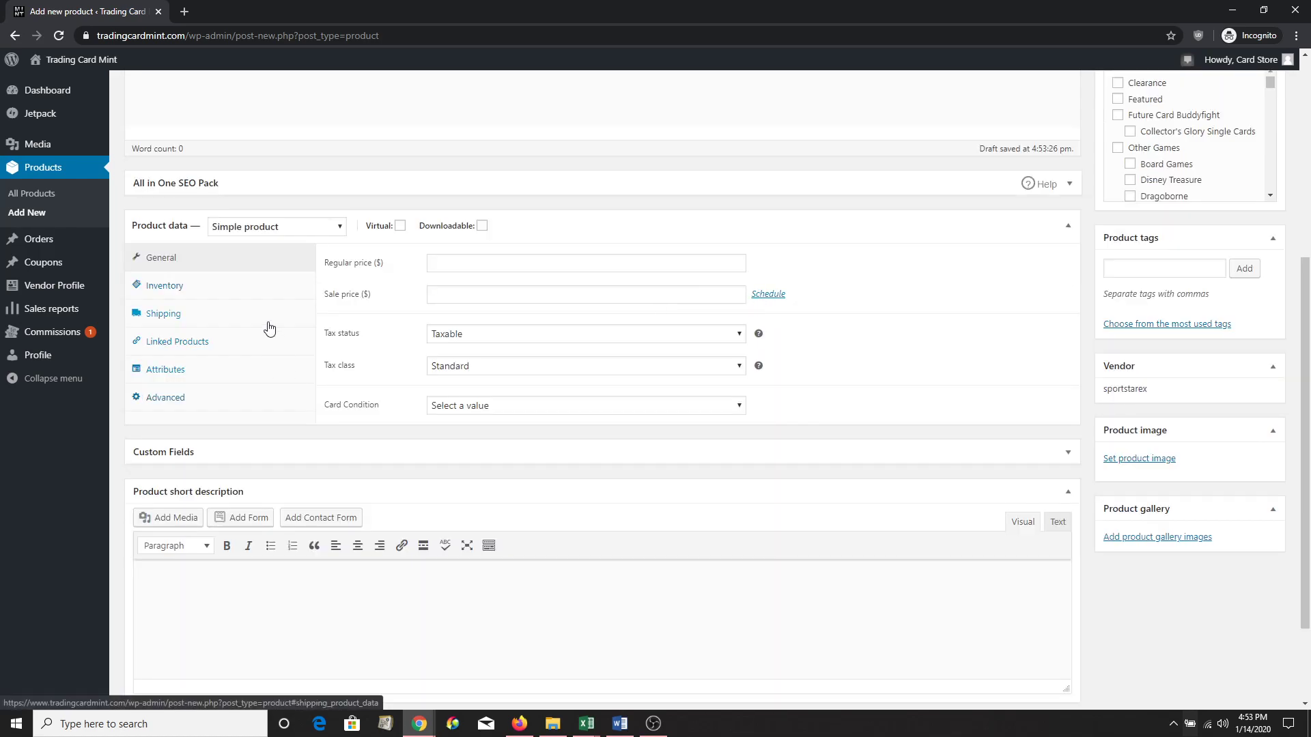
# Step: Set the product's regular price to 10 and its sale price to 9
pyautogui.click(447, 262)
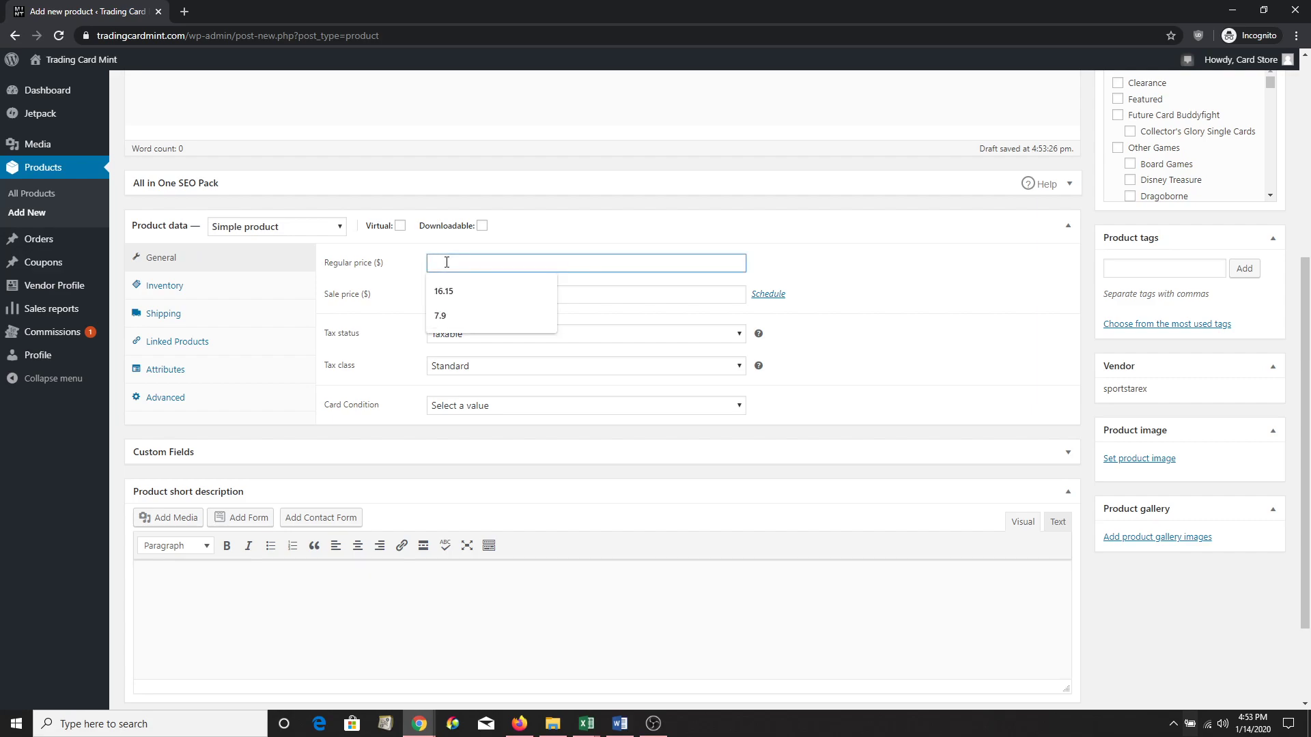
pyautogui.write('10')
pyautogui.press('Tab')
pyautogui.write('9')
pyautogui.click(450, 280)
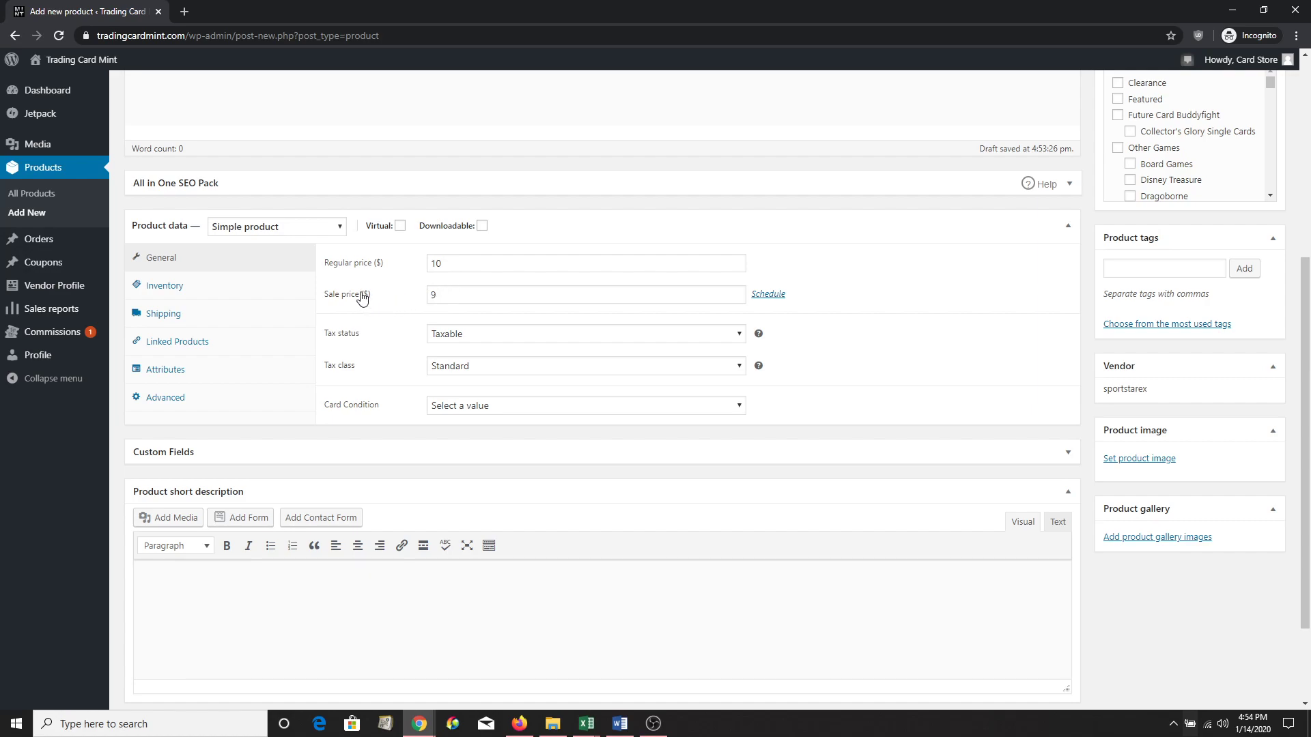
# Step: Clear the product's sale price
pyautogui.doubleClick(432, 295)
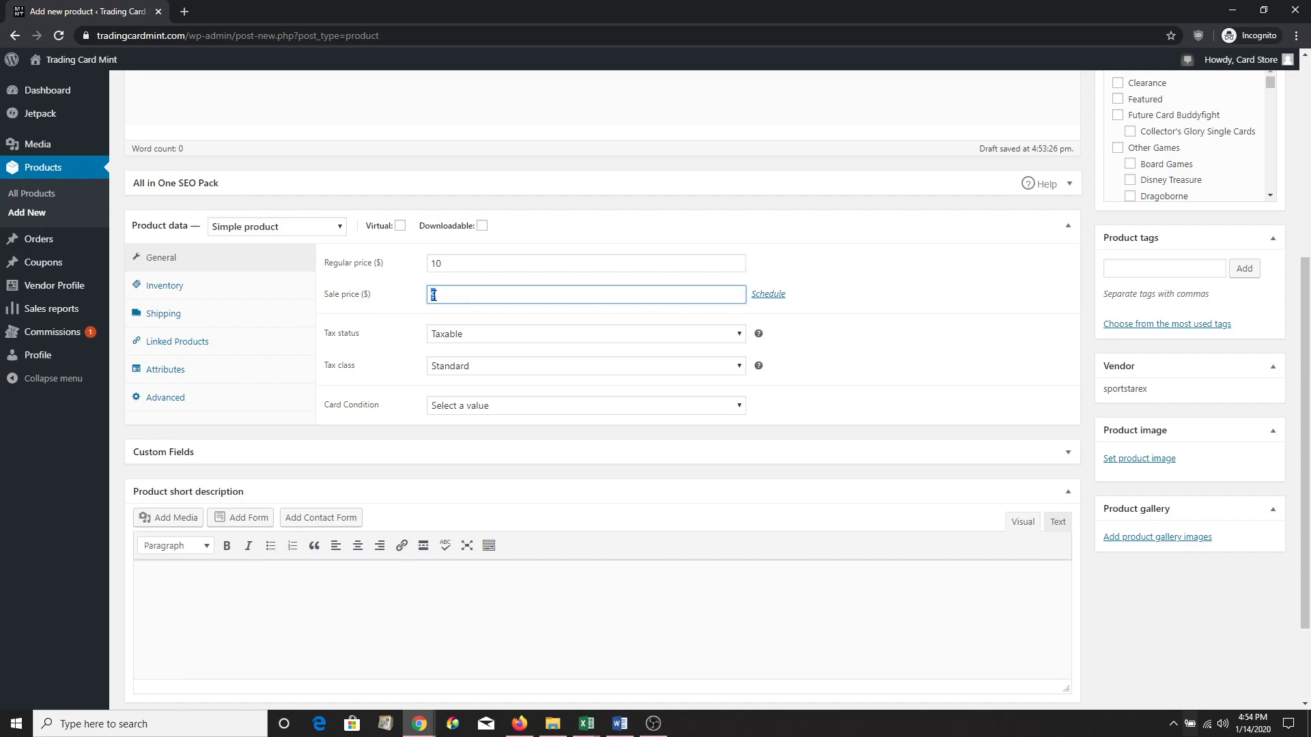
pyautogui.doubleClick(433, 296)
pyautogui.click(452, 265)
pyautogui.click(439, 292)
pyautogui.click(446, 266)
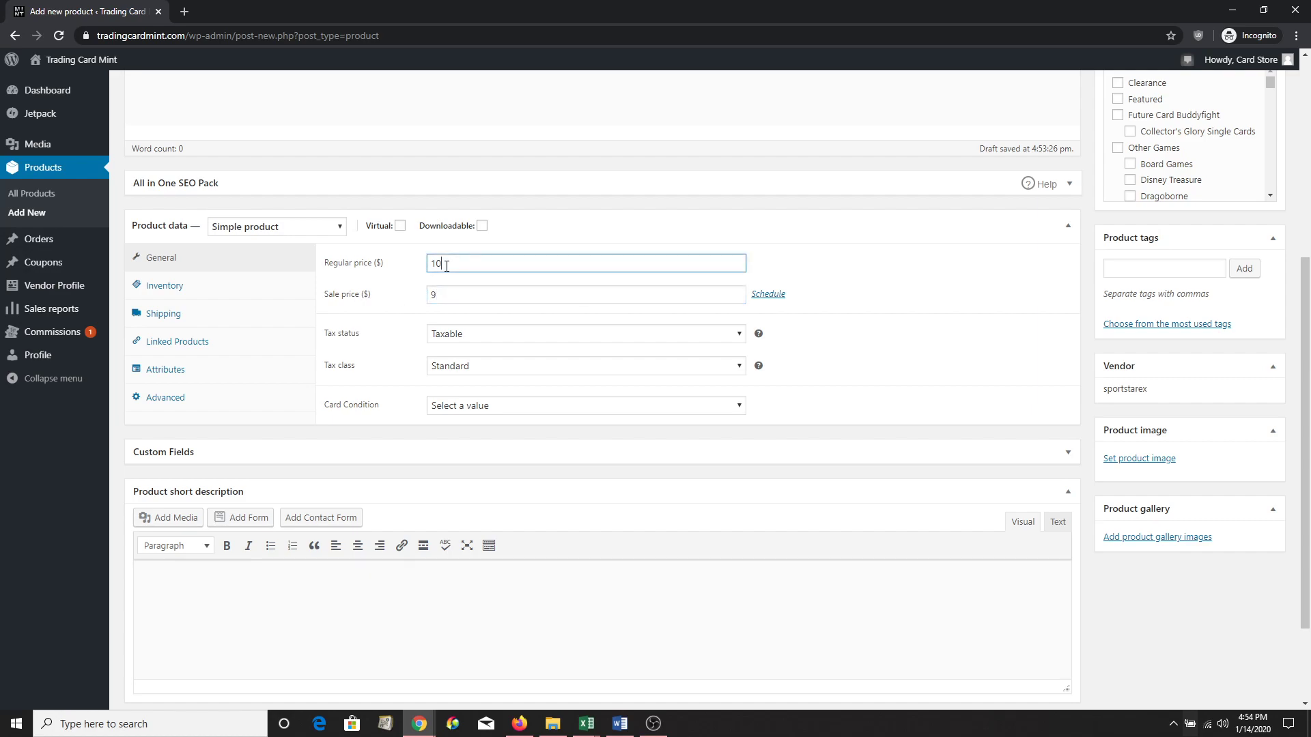
pyautogui.doubleClick(439, 288)
pyautogui.press('BackSpace')
pyautogui.click(457, 266)
pyautogui.click(453, 294)
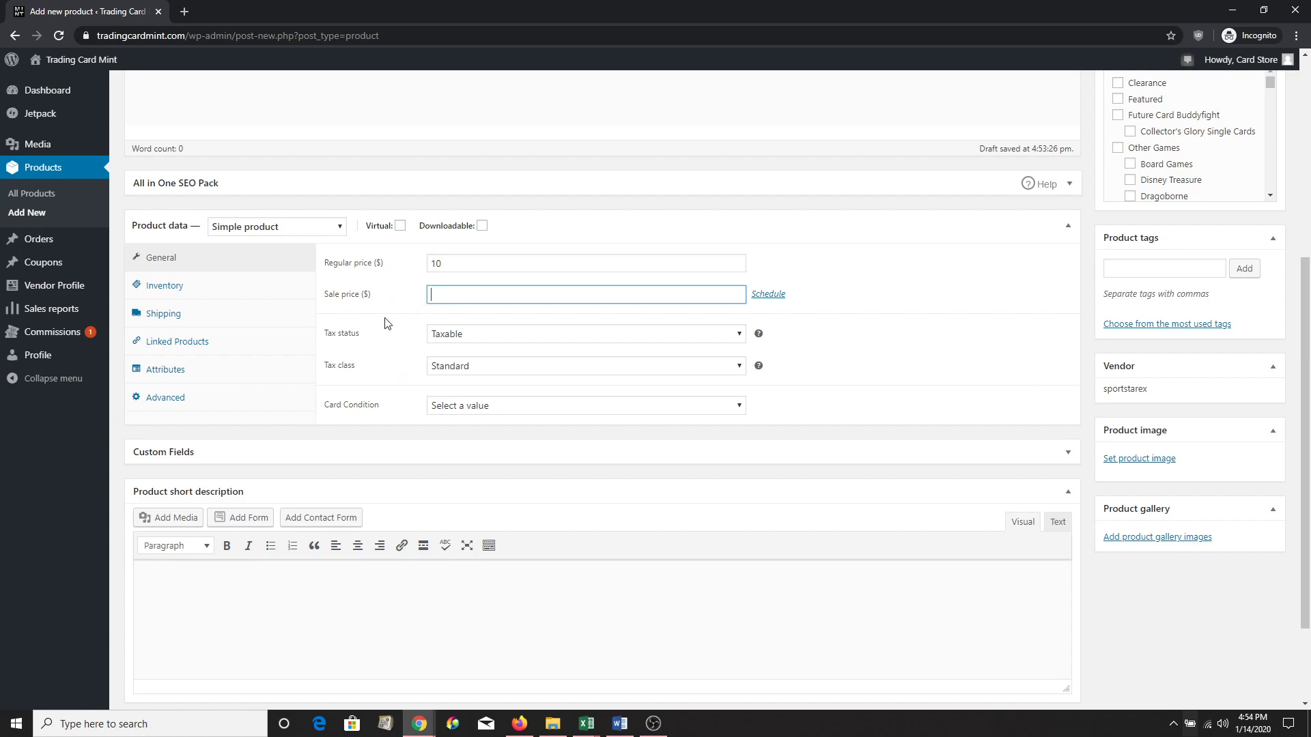
# Step: Choose Taxable as the tax status and set the tax class to NY
pyautogui.click(509, 337)
pyautogui.click(490, 348)
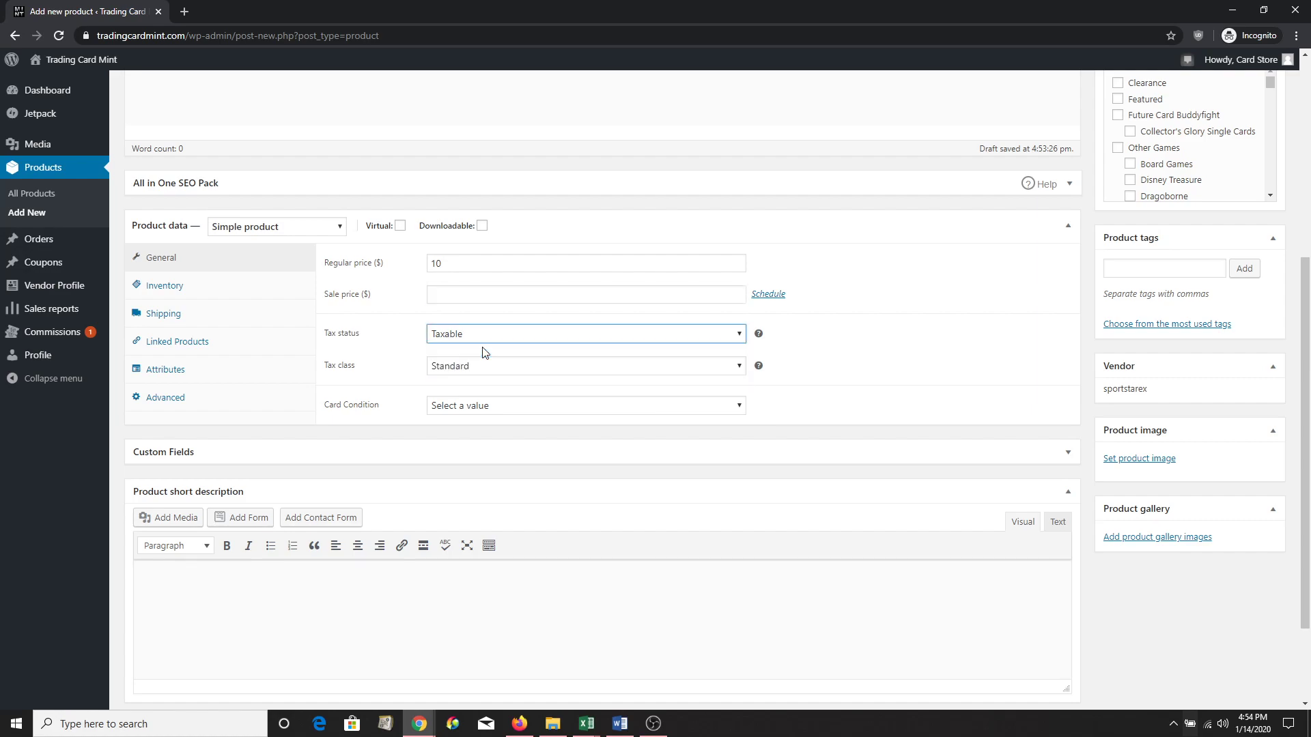
pyautogui.click(459, 366)
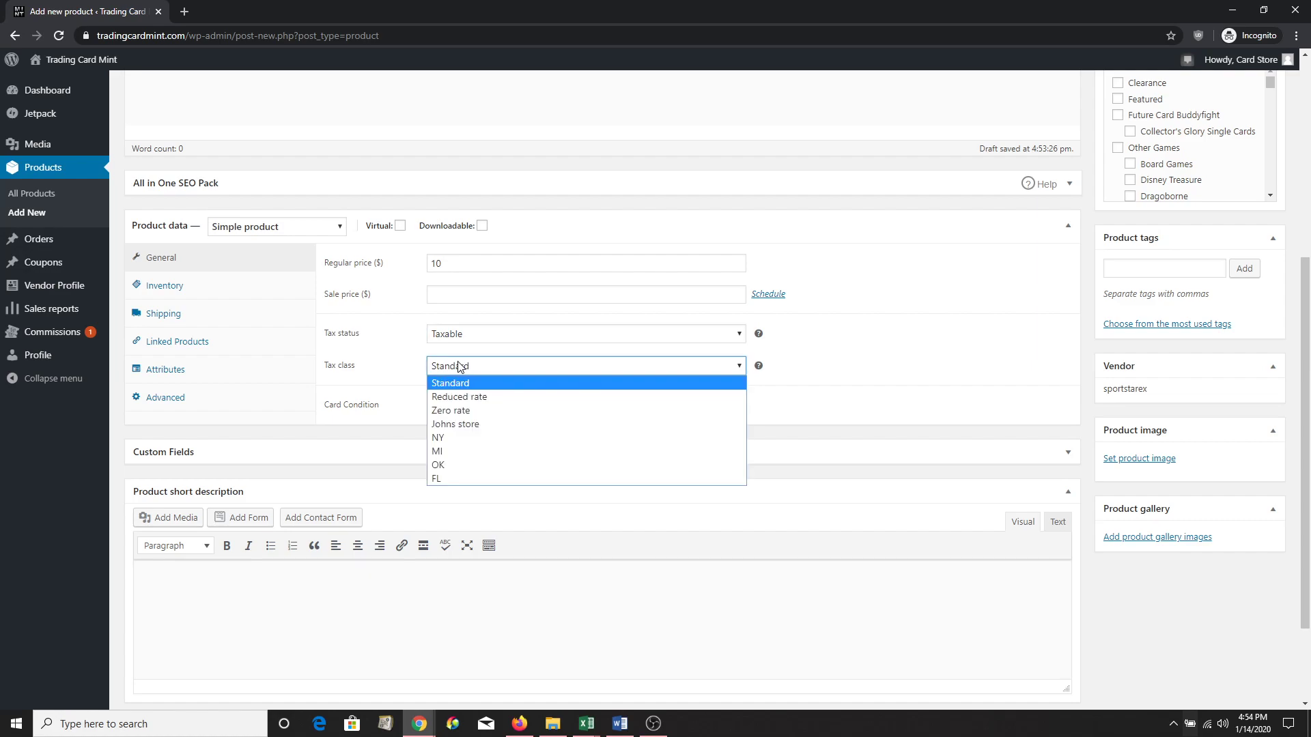
pyautogui.click(447, 464)
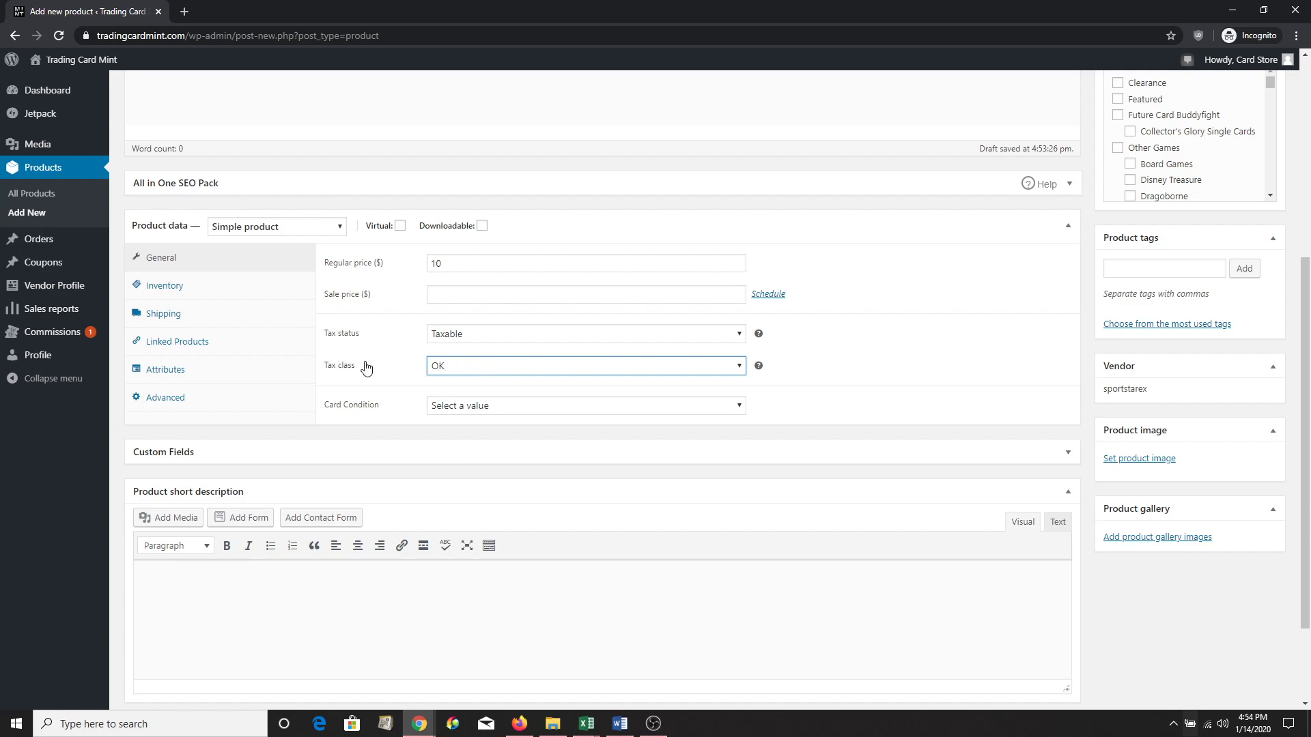
pyautogui.click(457, 368)
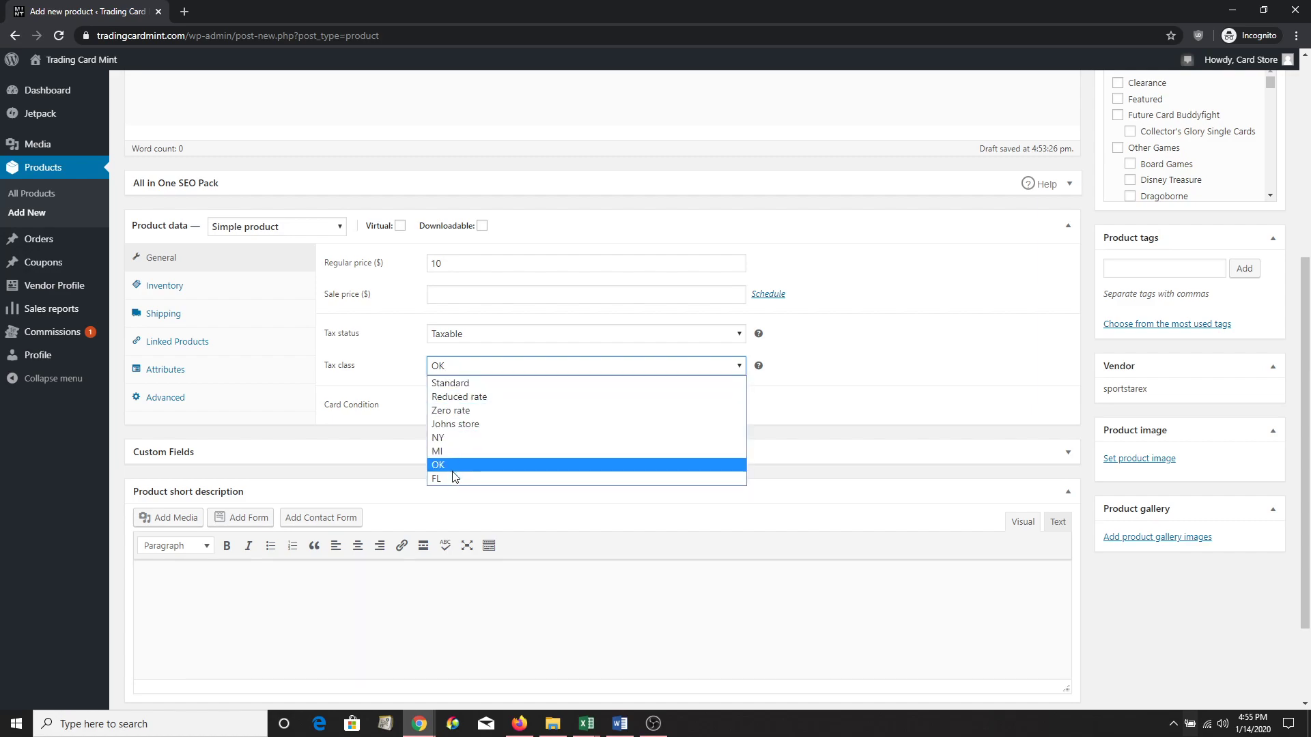
pyautogui.click(449, 443)
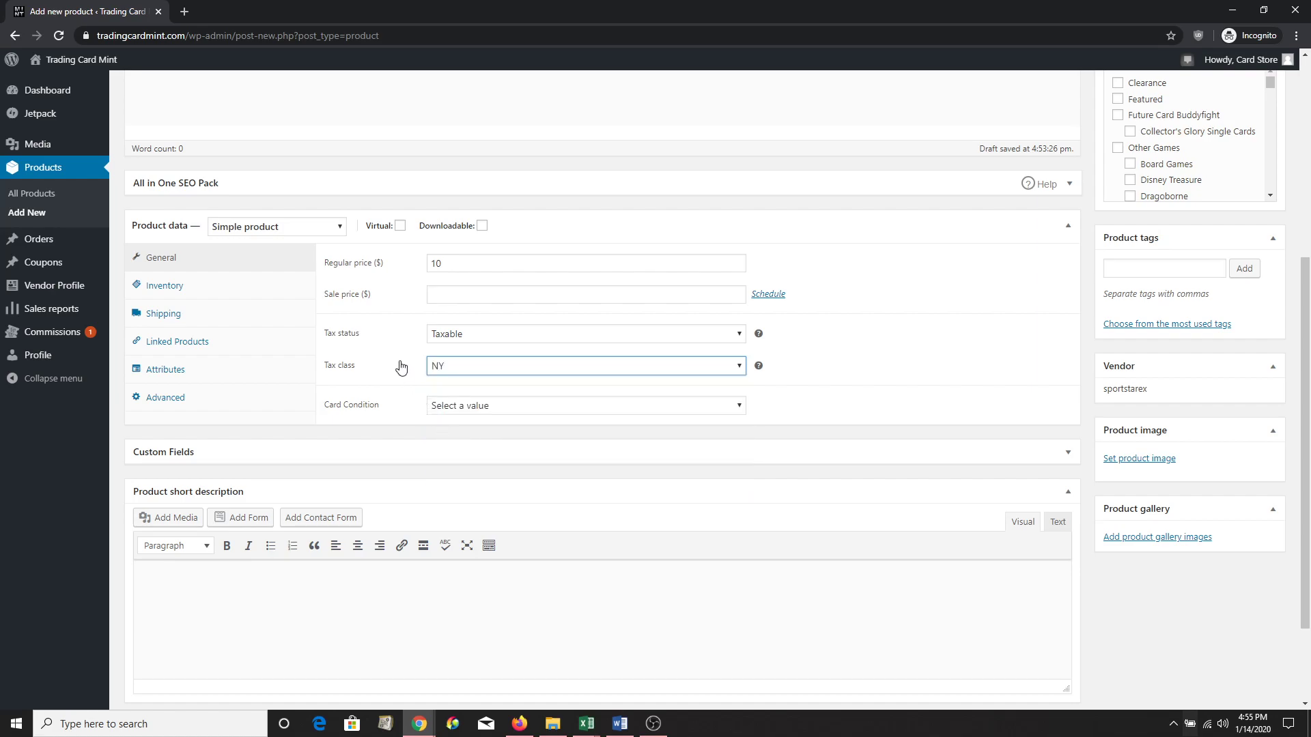
pyautogui.click(840, 377)
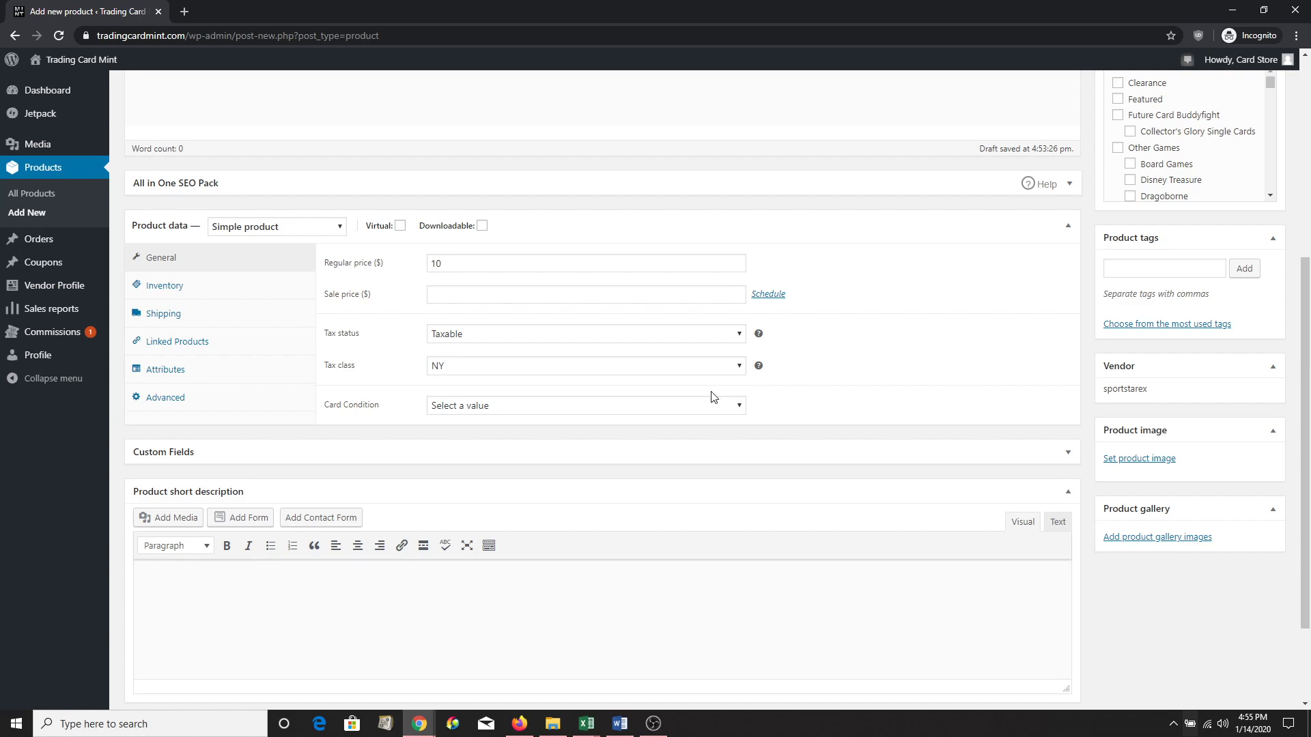
# Step: Set the card condition to Near Mint
pyautogui.click(605, 405)
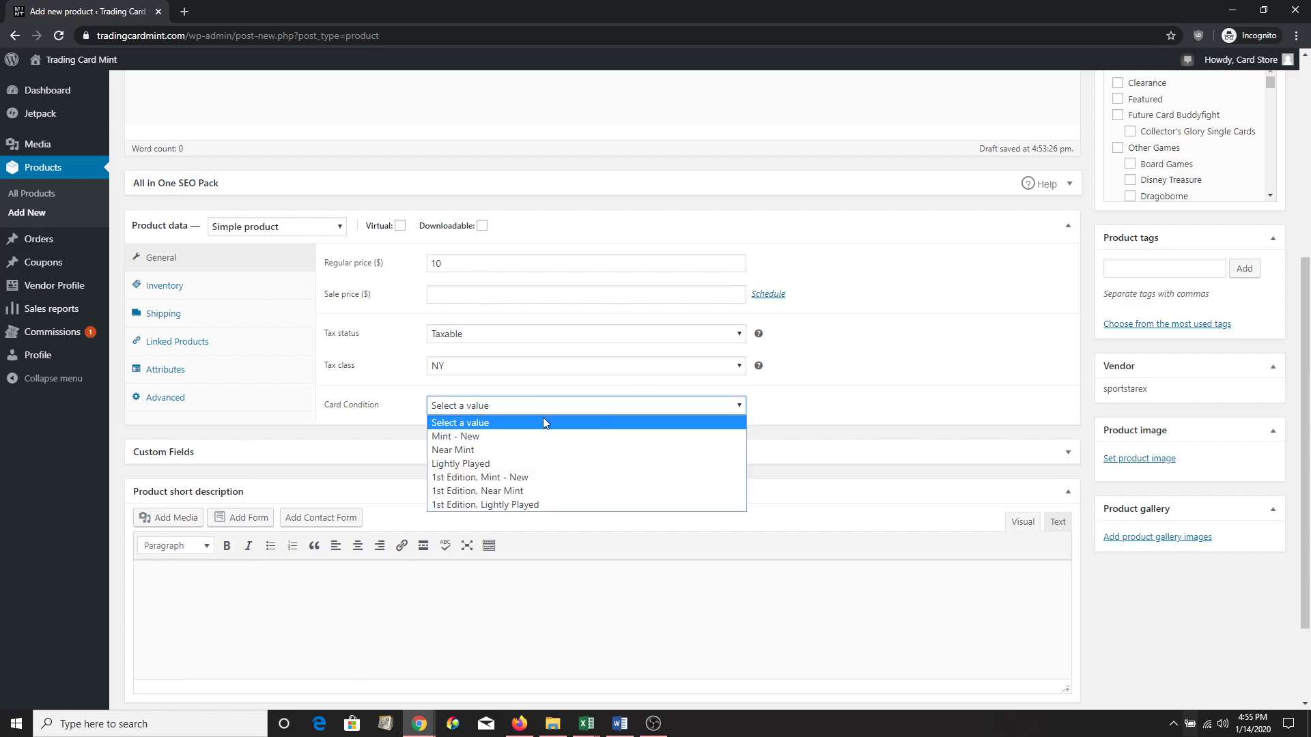
pyautogui.click(396, 426)
pyautogui.click(467, 408)
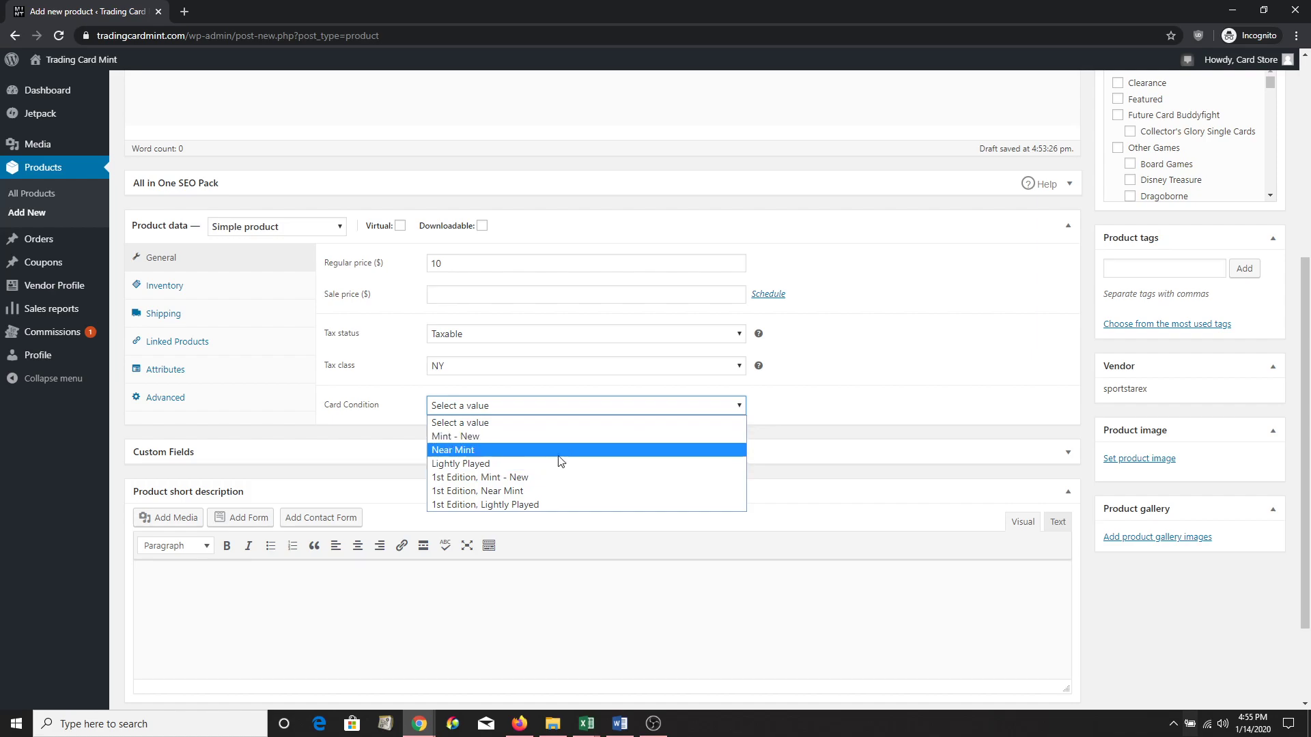
pyautogui.click(513, 461)
pyautogui.click(803, 410)
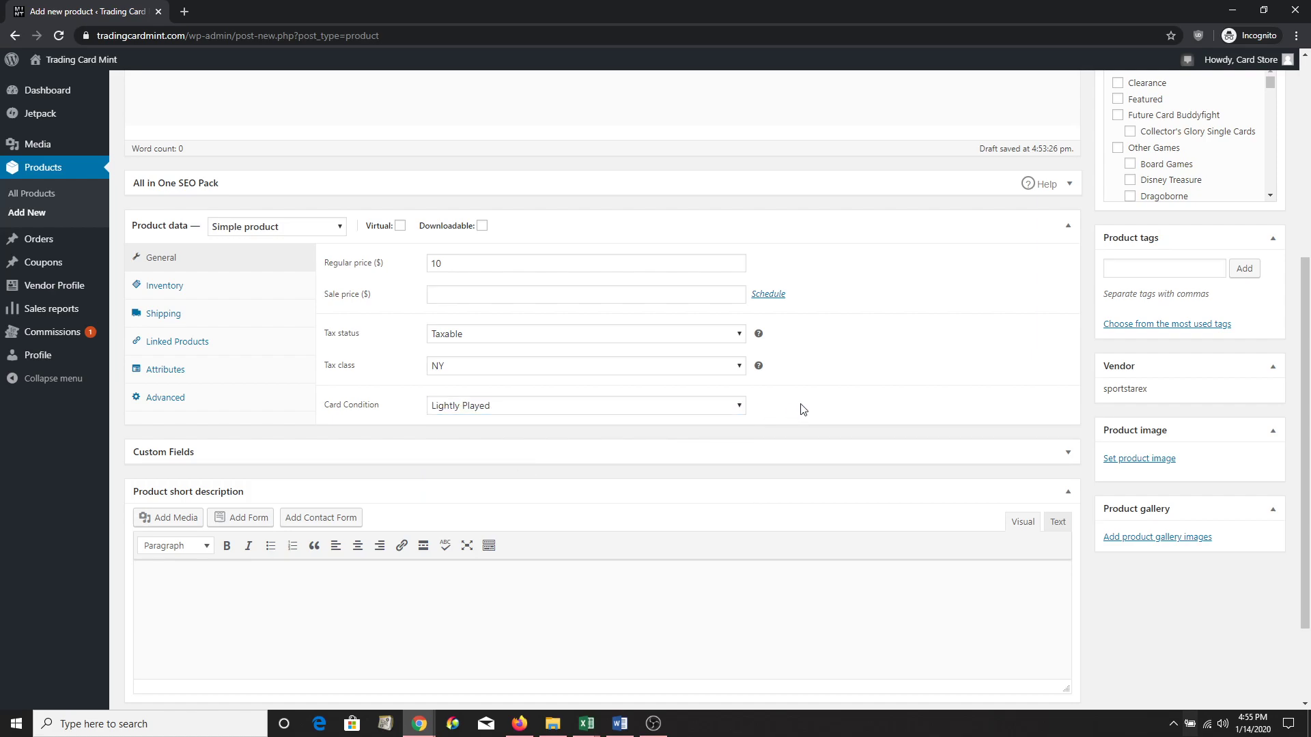
pyautogui.click(557, 409)
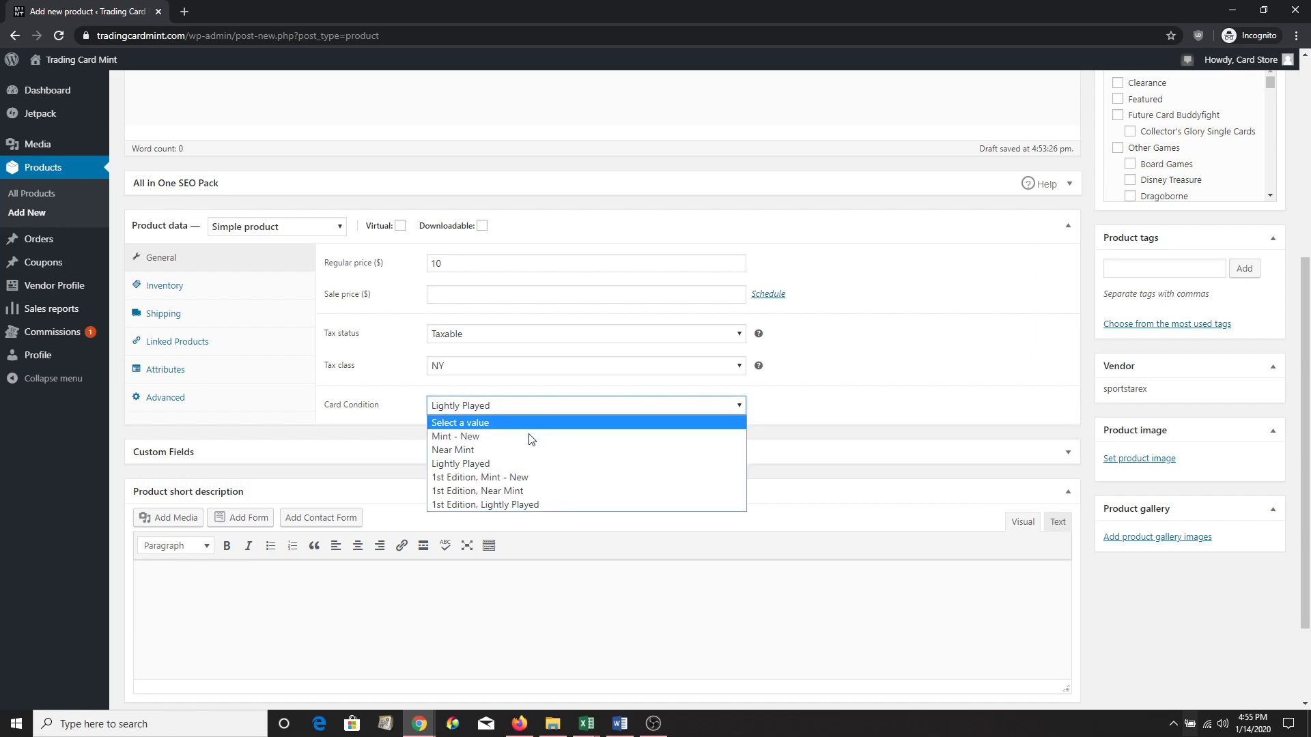
pyautogui.click(504, 449)
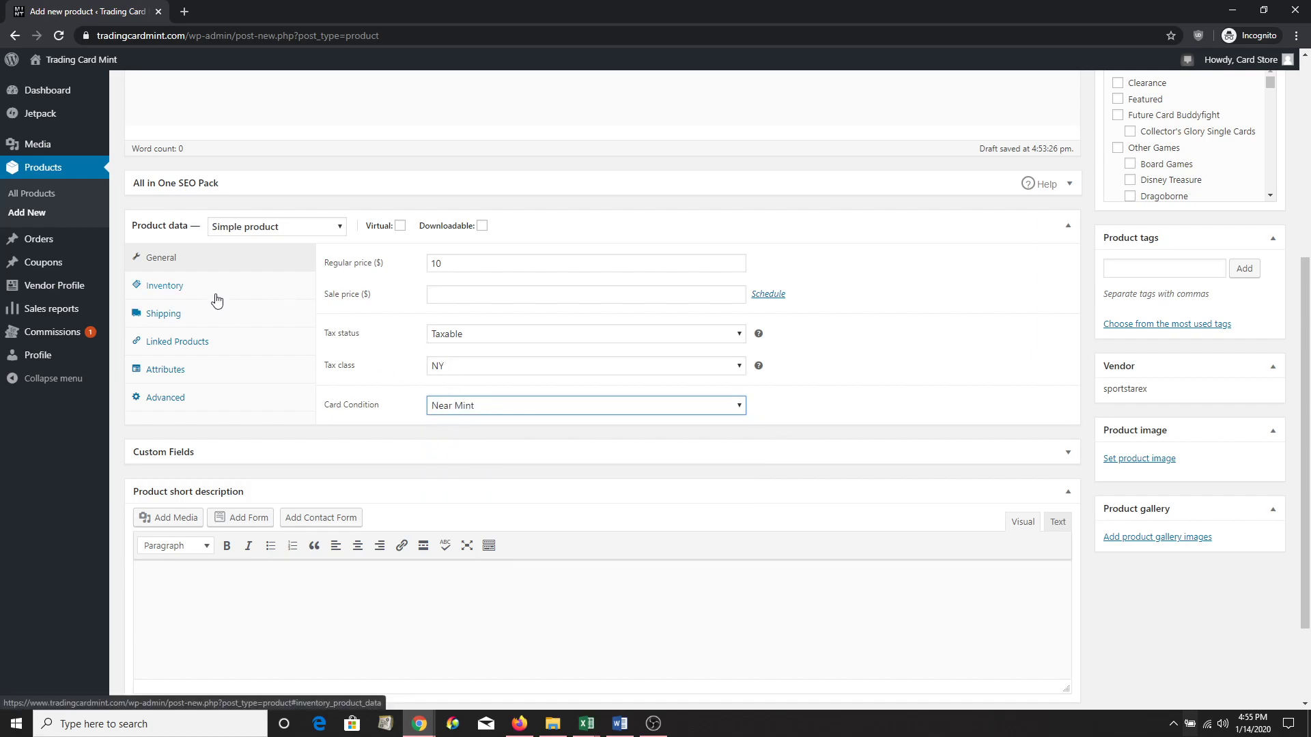
# Step: Enter LOB-001 as the SKU in the product's inventory data
pyautogui.click(172, 287)
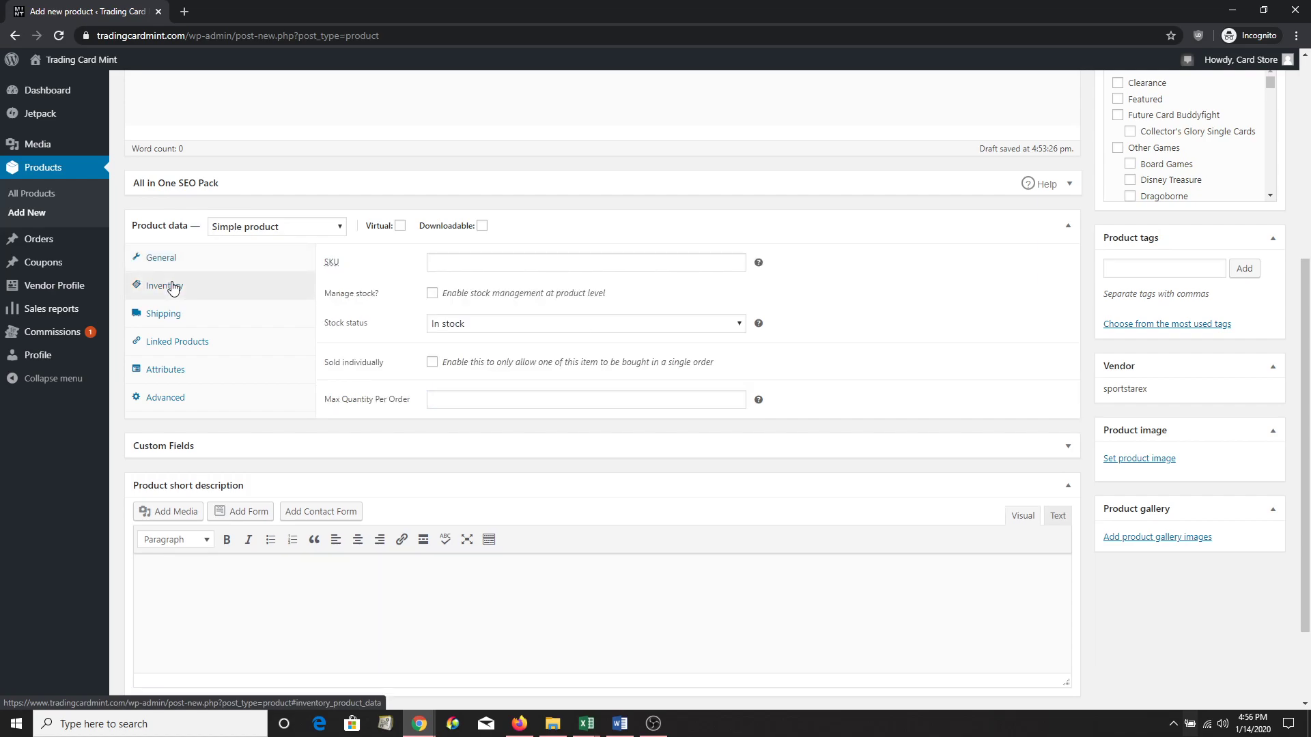
pyautogui.click(450, 264)
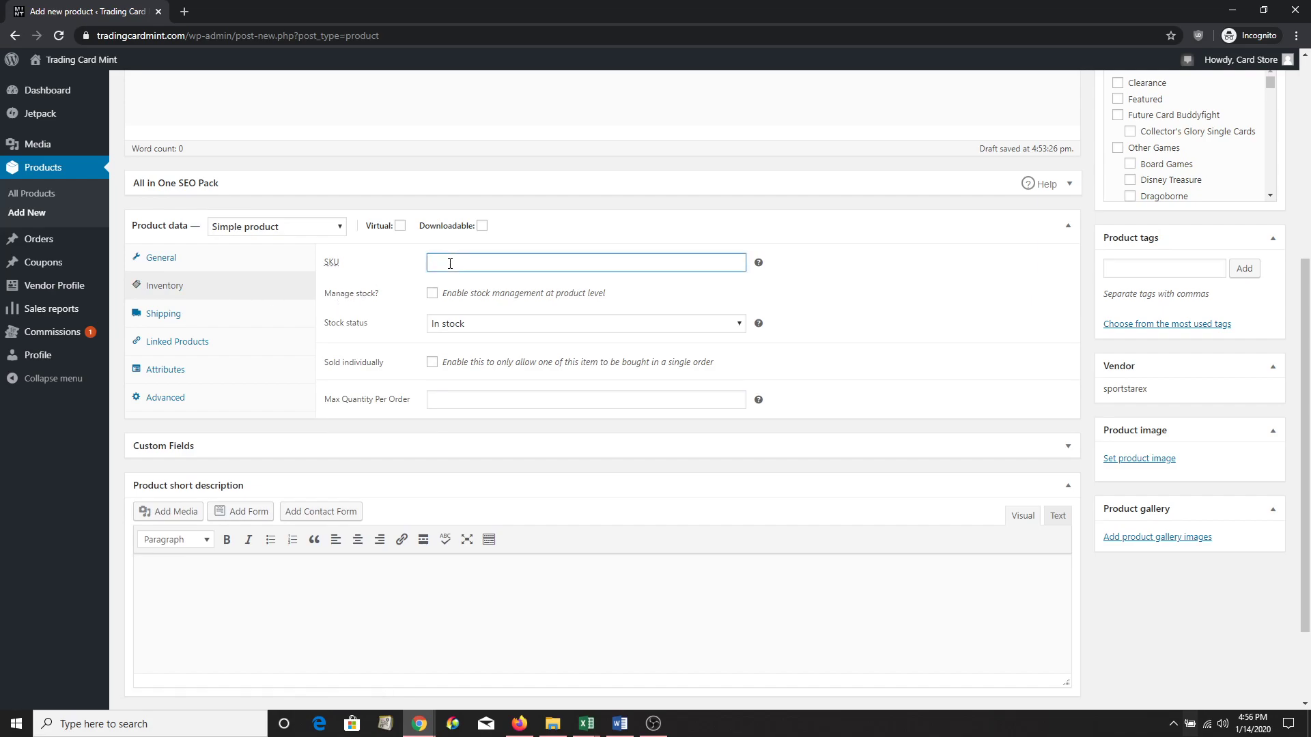
pyautogui.write('LOB-001')
pyautogui.hotkey('ctrl', 'a')
pyautogui.click(562, 249)
# Step: Append -TCM to the product's SKU so it reads LOB-001-TCM
pyautogui.scroll(4, 563, 249)
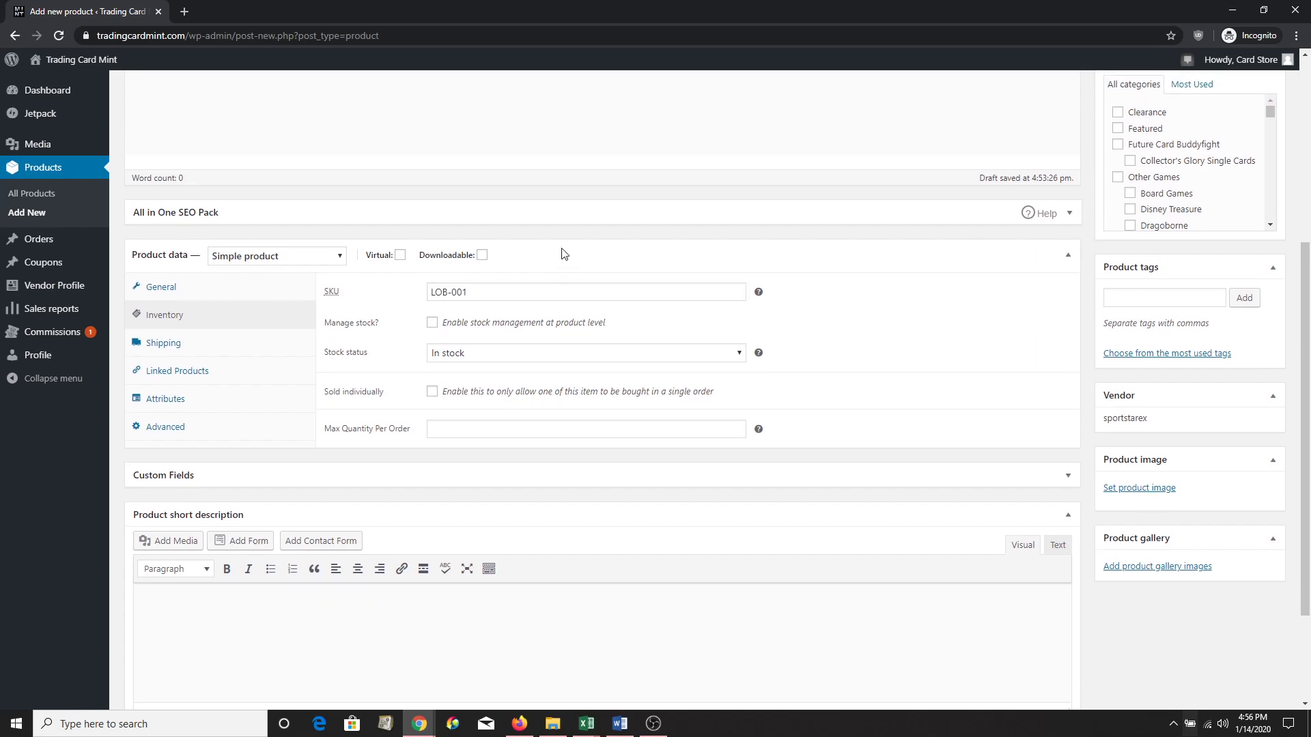
pyautogui.scroll(-2, 563, 249)
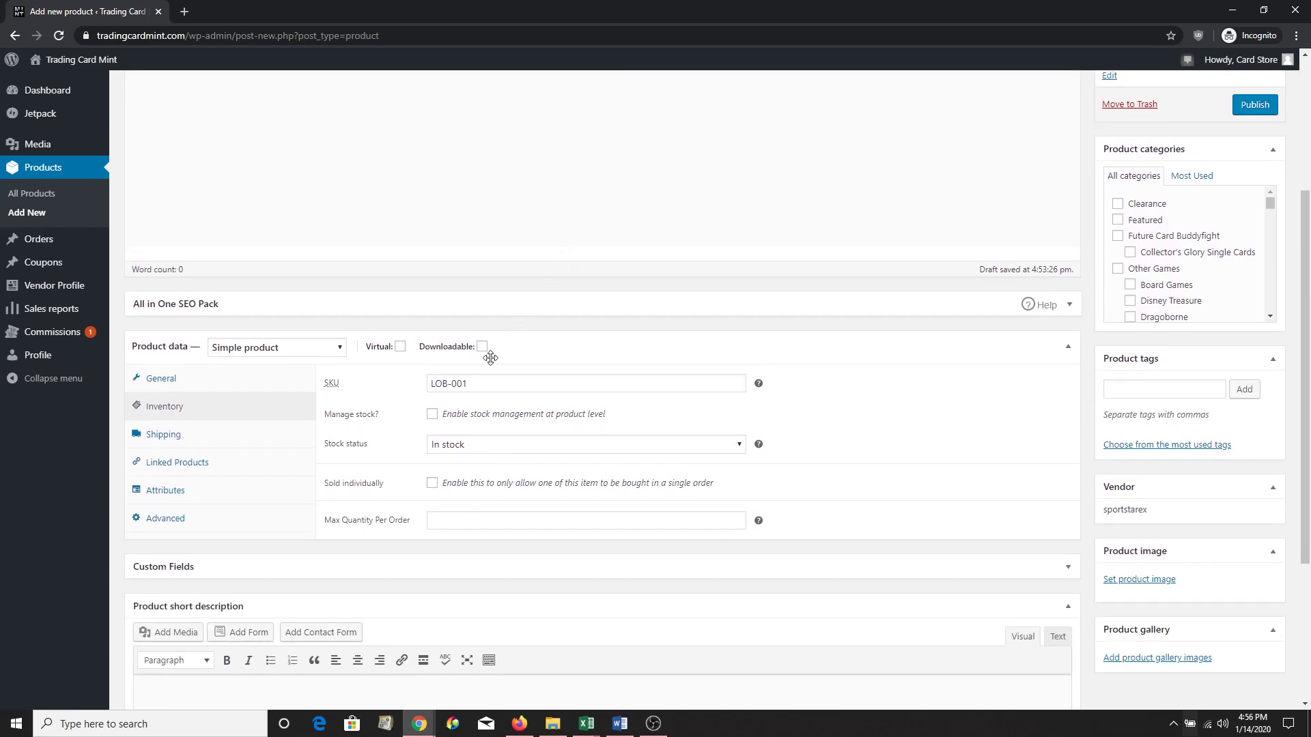
pyautogui.scroll(-1, 492, 357)
pyautogui.click(482, 334)
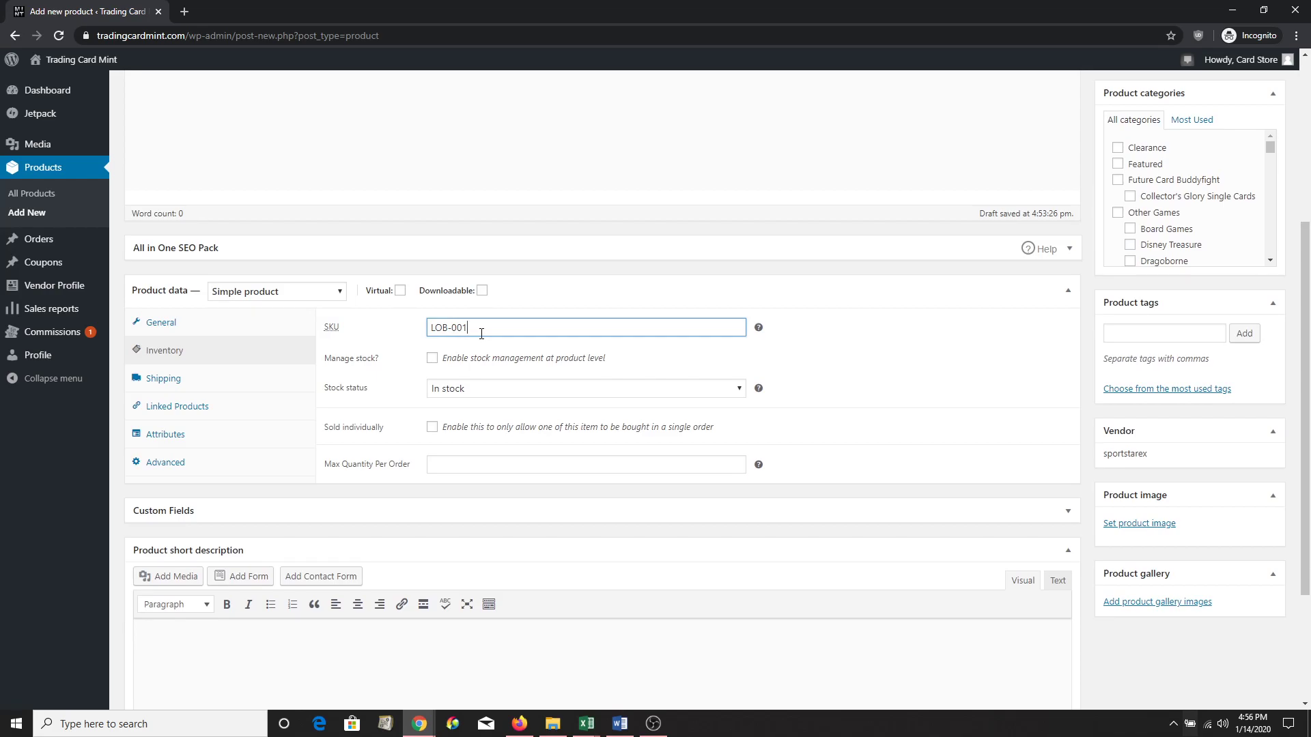
pyautogui.moveTo(481, 331); pyautogui.dragTo(424, 329)
pyautogui.click(486, 325)
pyautogui.click(485, 328)
pyautogui.write('-TCM')
pyautogui.click(850, 339)
pyautogui.click(622, 330)
pyautogui.moveTo(497, 327); pyautogui.dragTo(476, 328)
pyautogui.click(489, 327)
pyautogui.tripleClick(498, 327)
pyautogui.click(500, 327)
pyautogui.moveTo(500, 326); pyautogui.dragTo(425, 328)
pyautogui.click(900, 329)
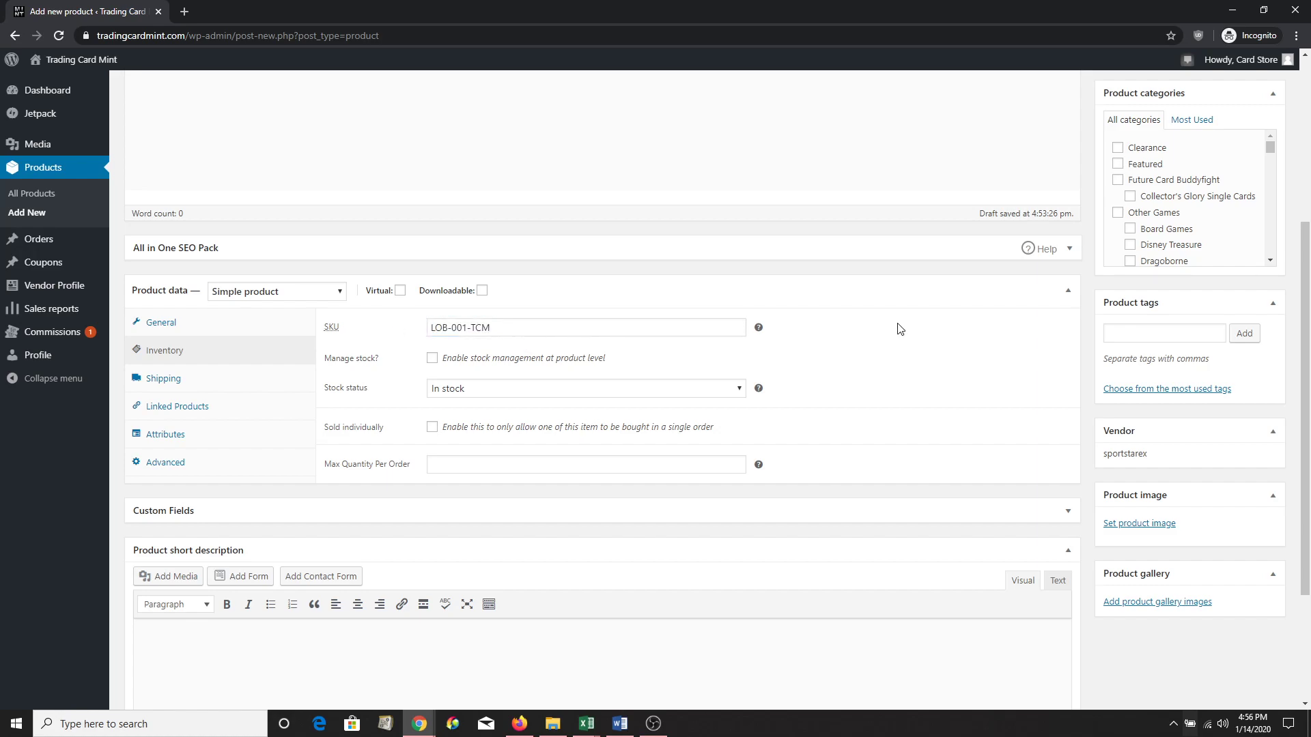
# Step: Enable stock management at product level and set the stock quantity to 1
pyautogui.click(432, 360)
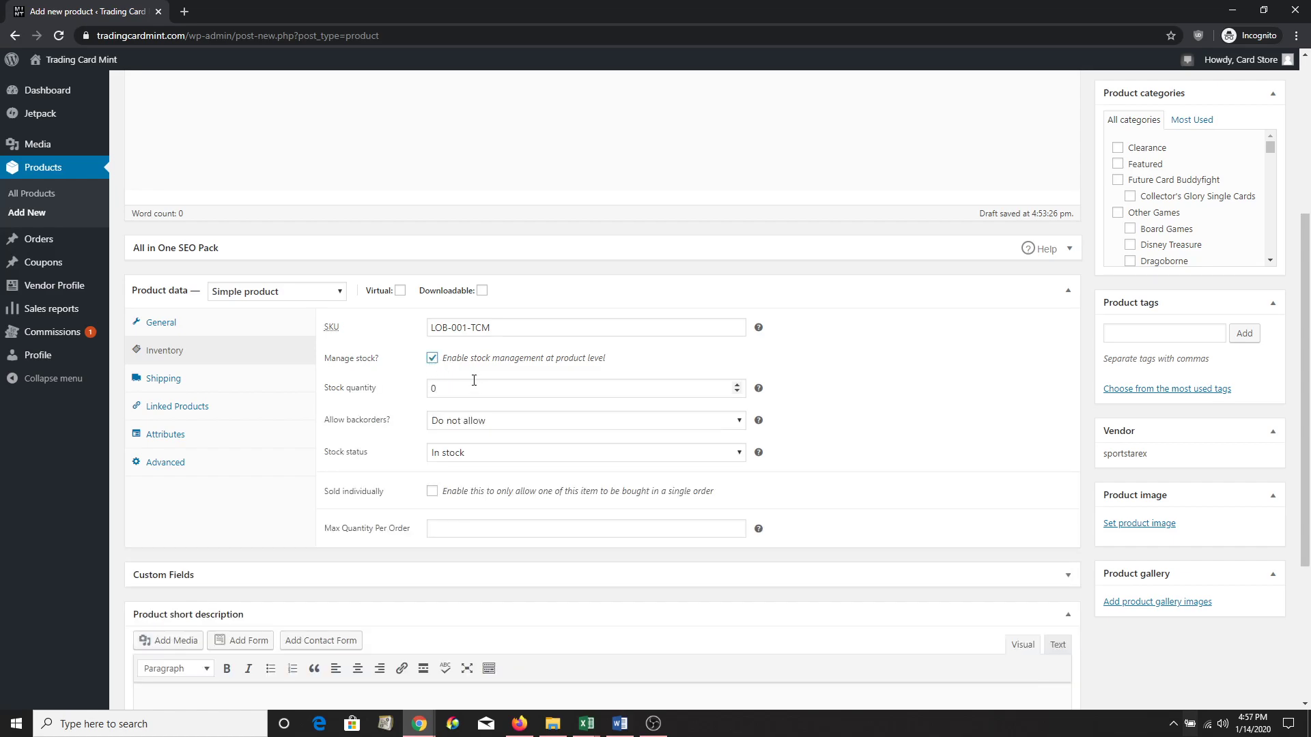
pyautogui.moveTo(471, 384); pyautogui.dragTo(428, 383)
pyautogui.write('1')
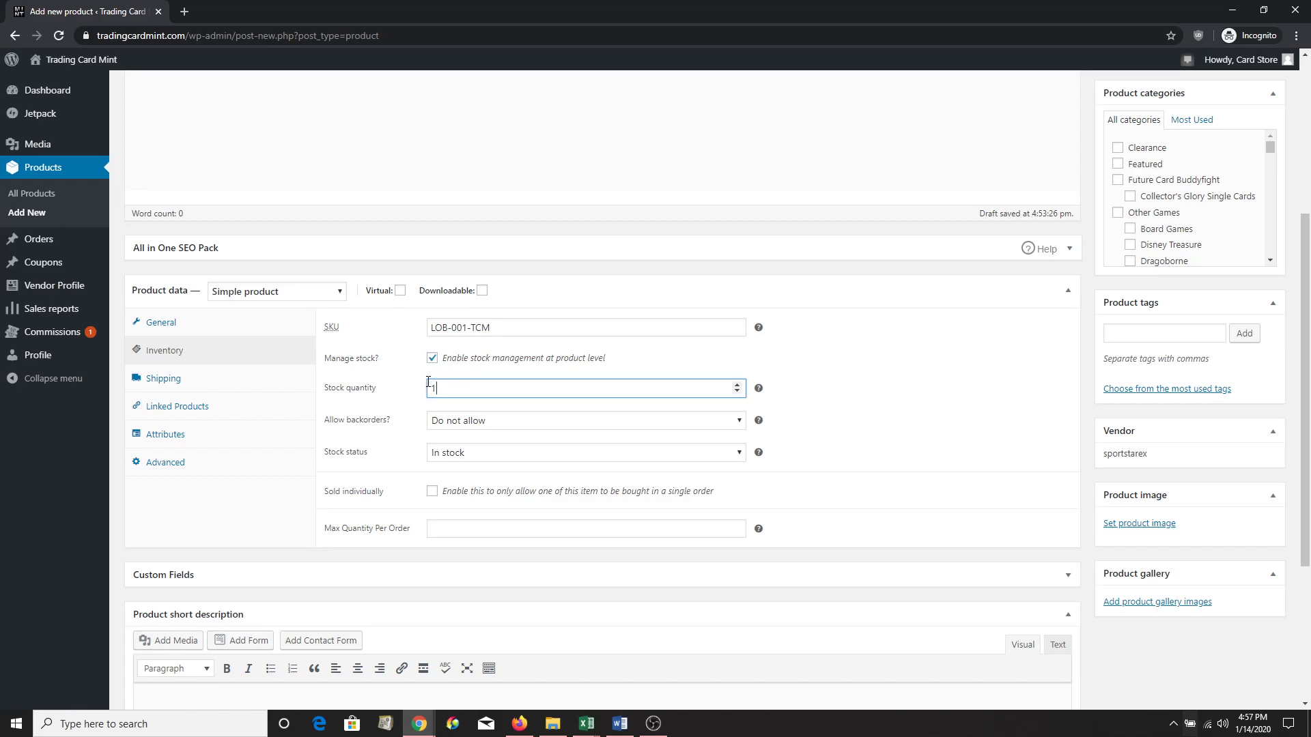
# Step: Turn the product-level stock management option off and on again in the inventory data
pyautogui.click(908, 369)
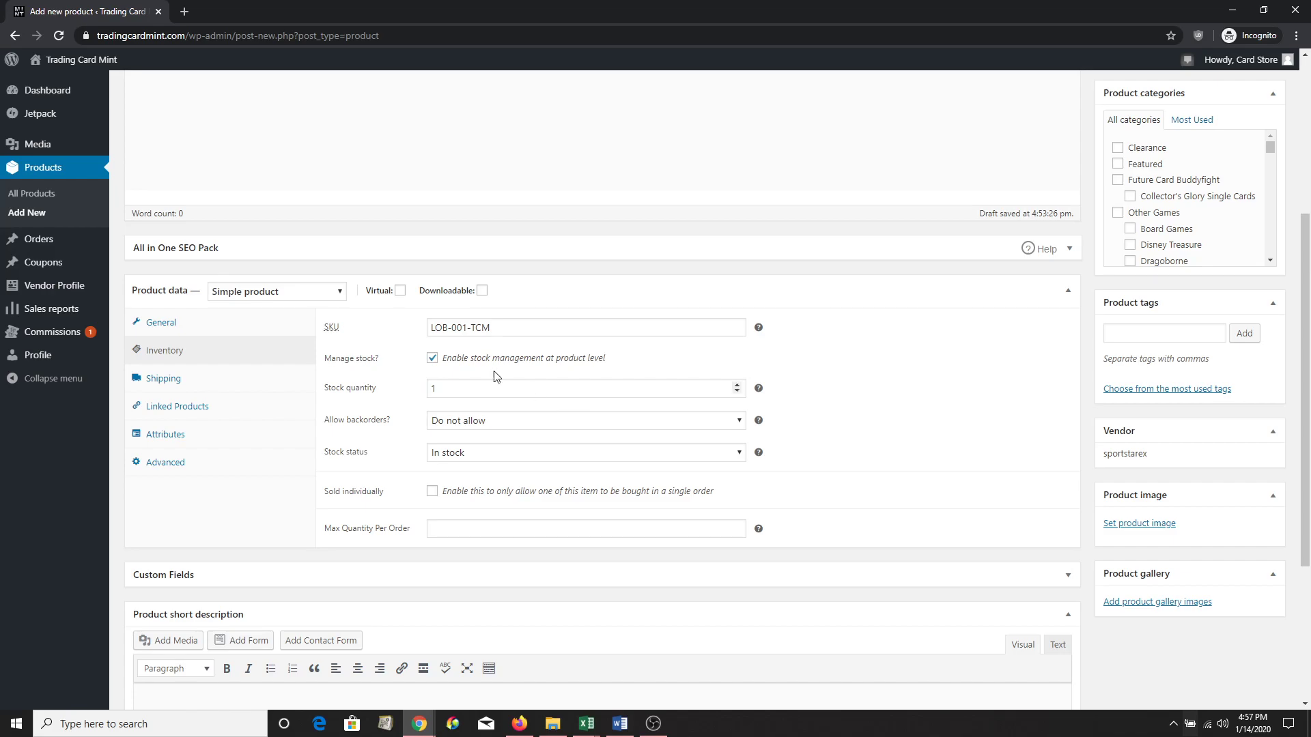
pyautogui.click(432, 362)
pyautogui.scroll(4, 373, 342)
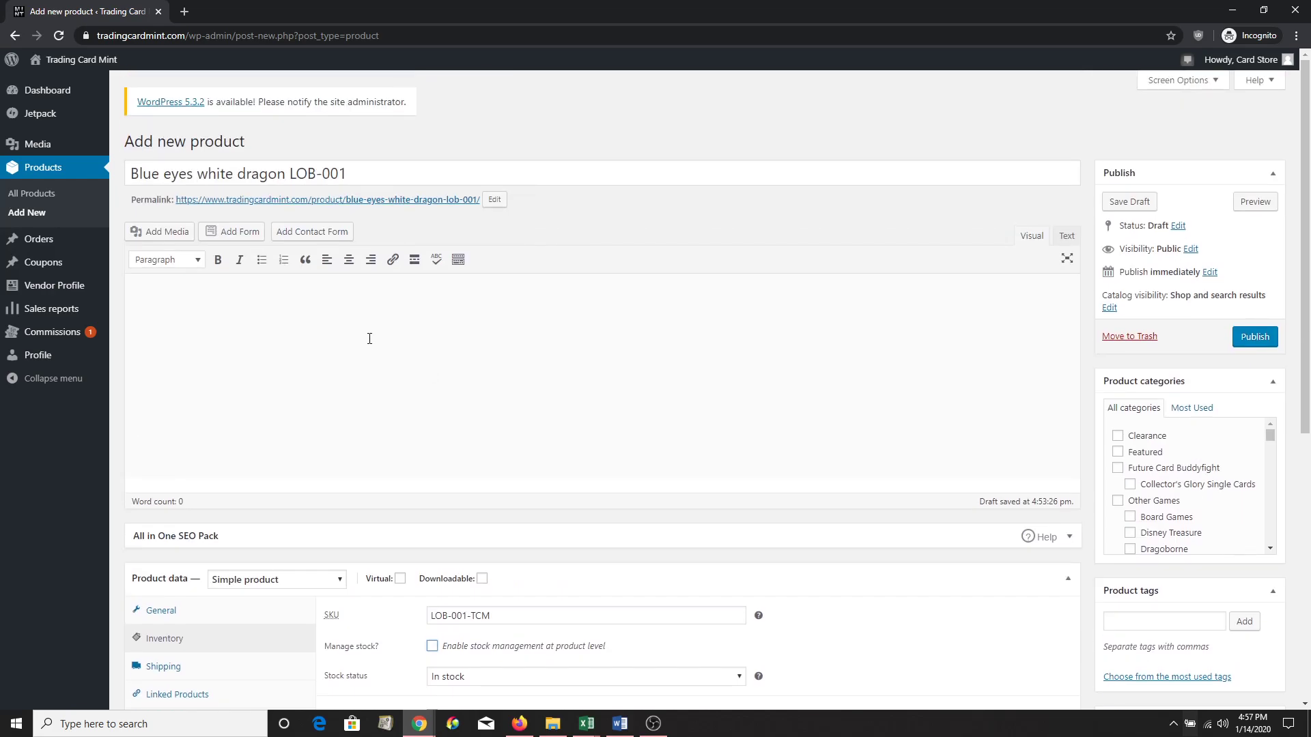
pyautogui.scroll(-4, 463, 339)
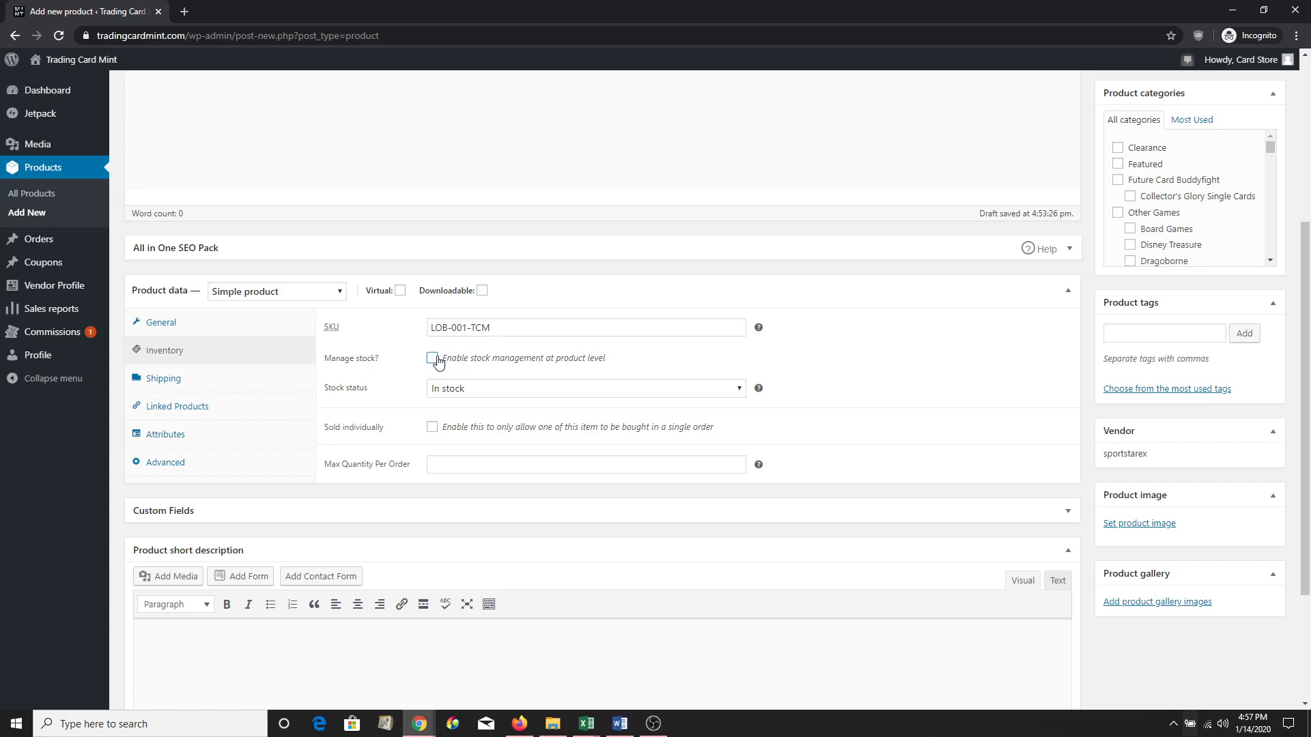
pyautogui.click(436, 357)
pyautogui.click(450, 392)
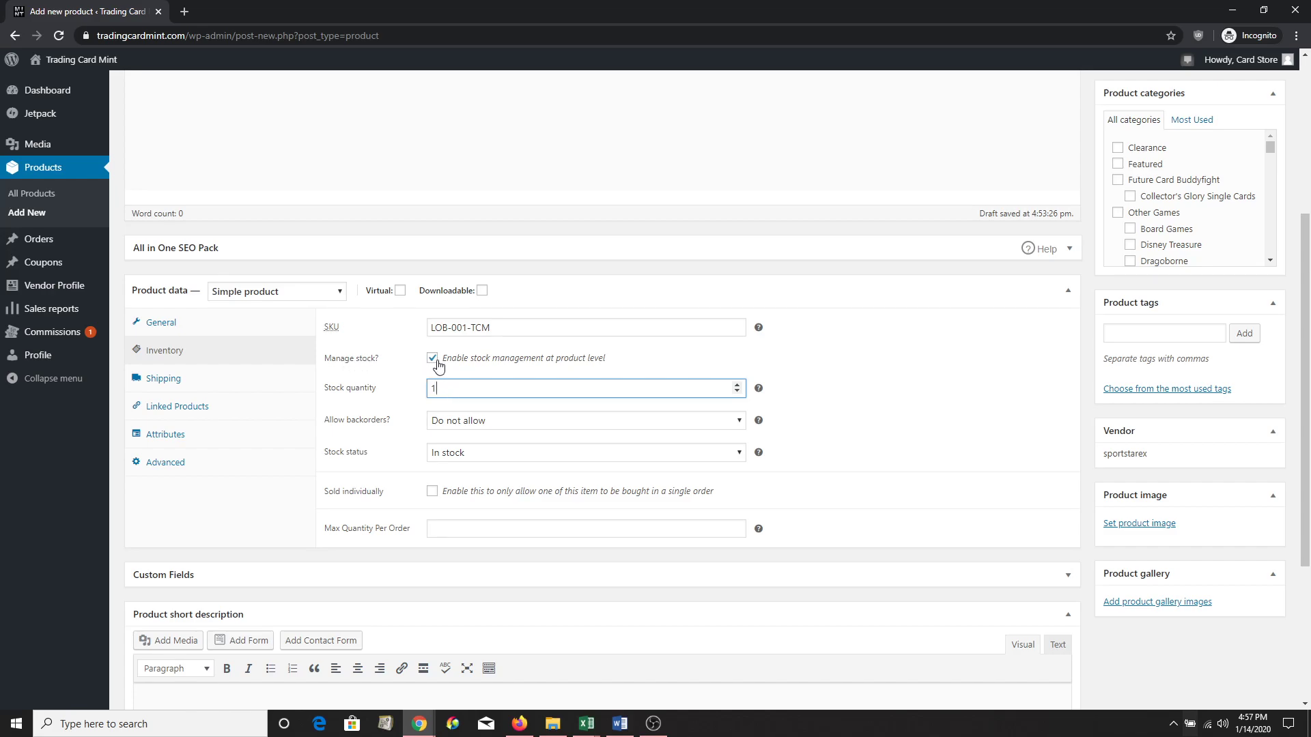
pyautogui.doubleClick(470, 390)
# Step: Review the product's shipping, linked products, attributes, advanced, inventory and general data, plus the Custom Fields section
pyautogui.click(231, 386)
pyautogui.click(224, 406)
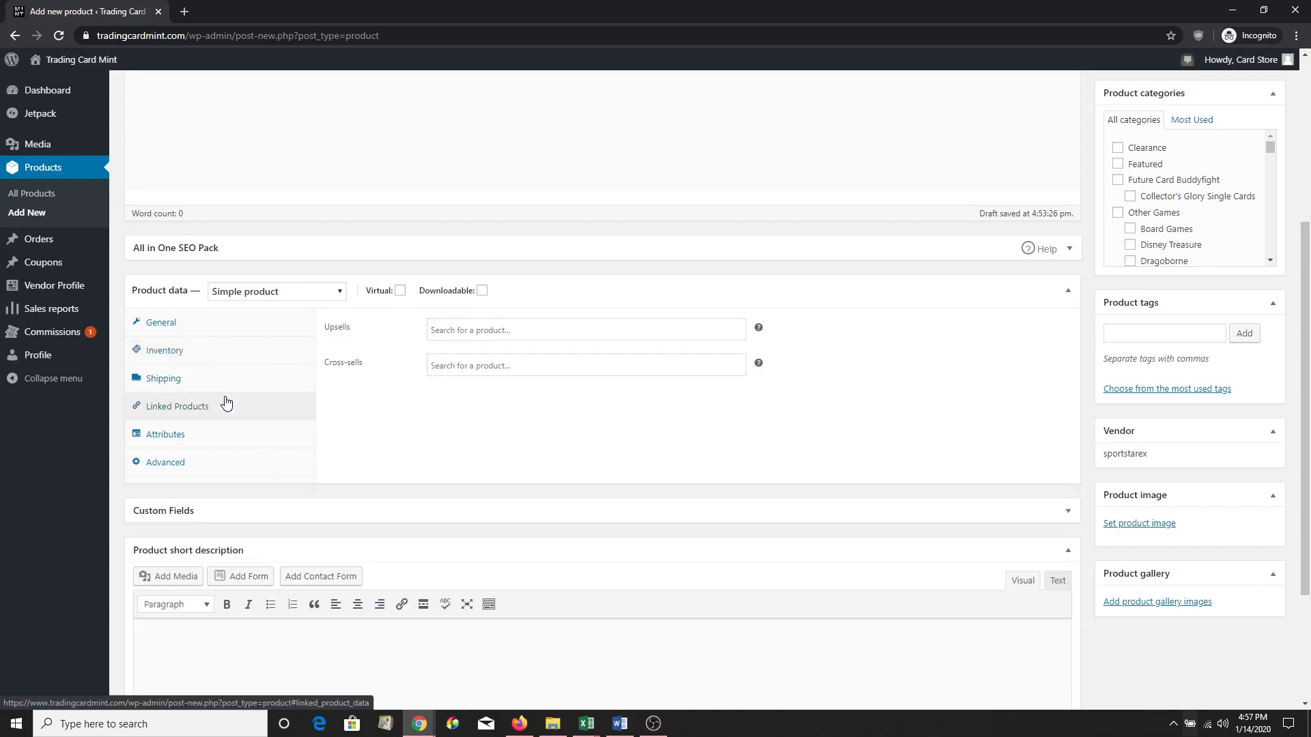
pyautogui.click(211, 438)
pyautogui.click(193, 473)
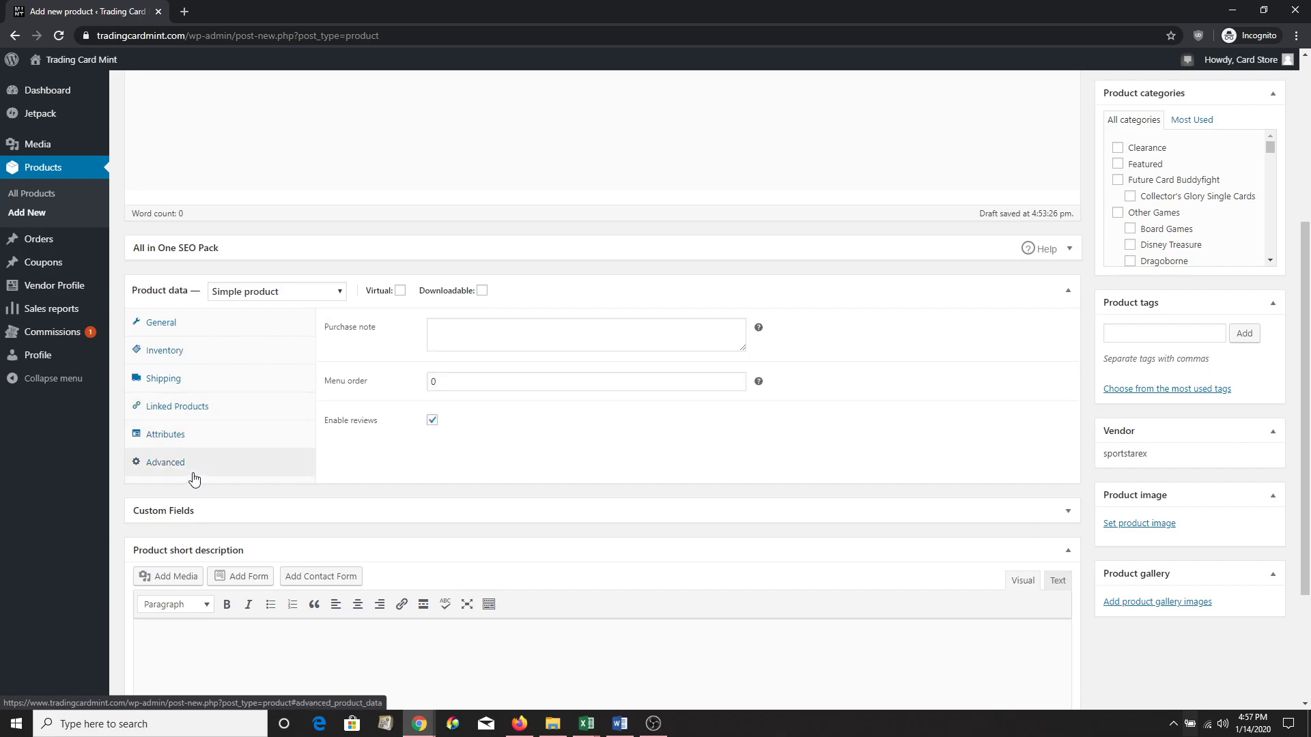
pyautogui.click(205, 355)
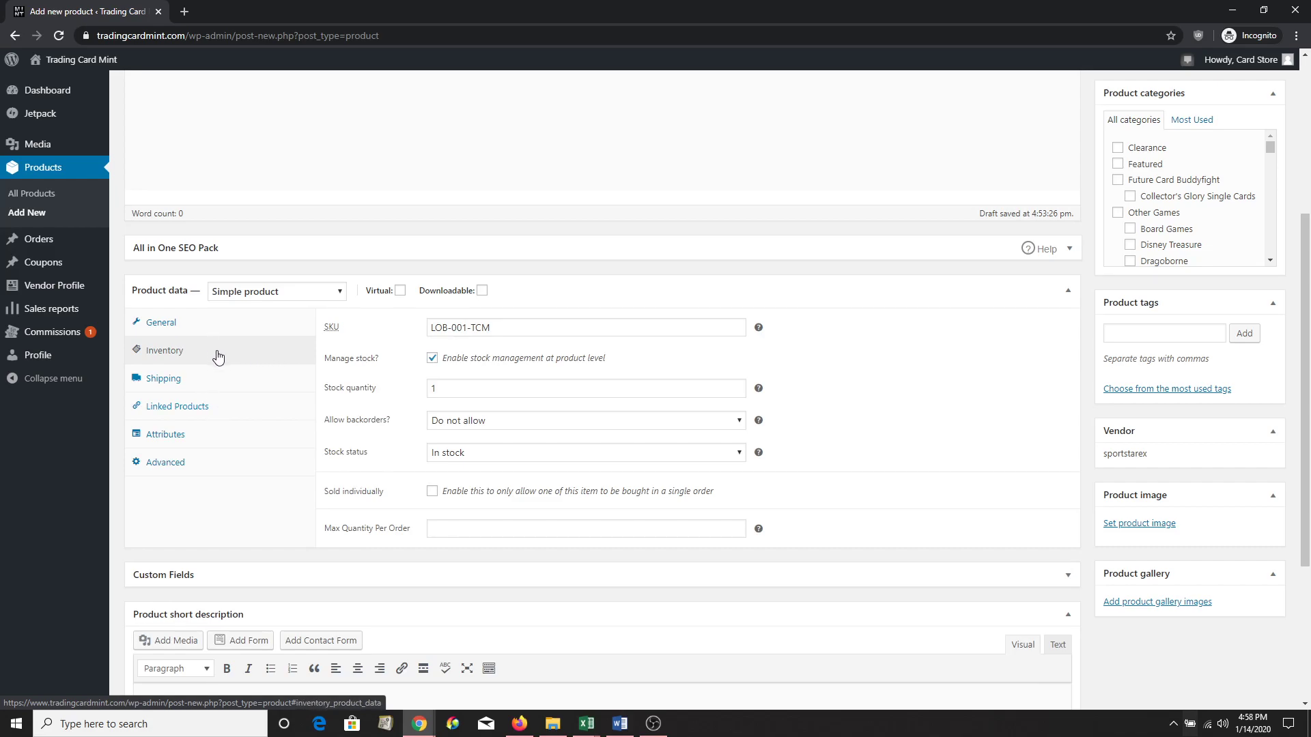
pyautogui.click(204, 326)
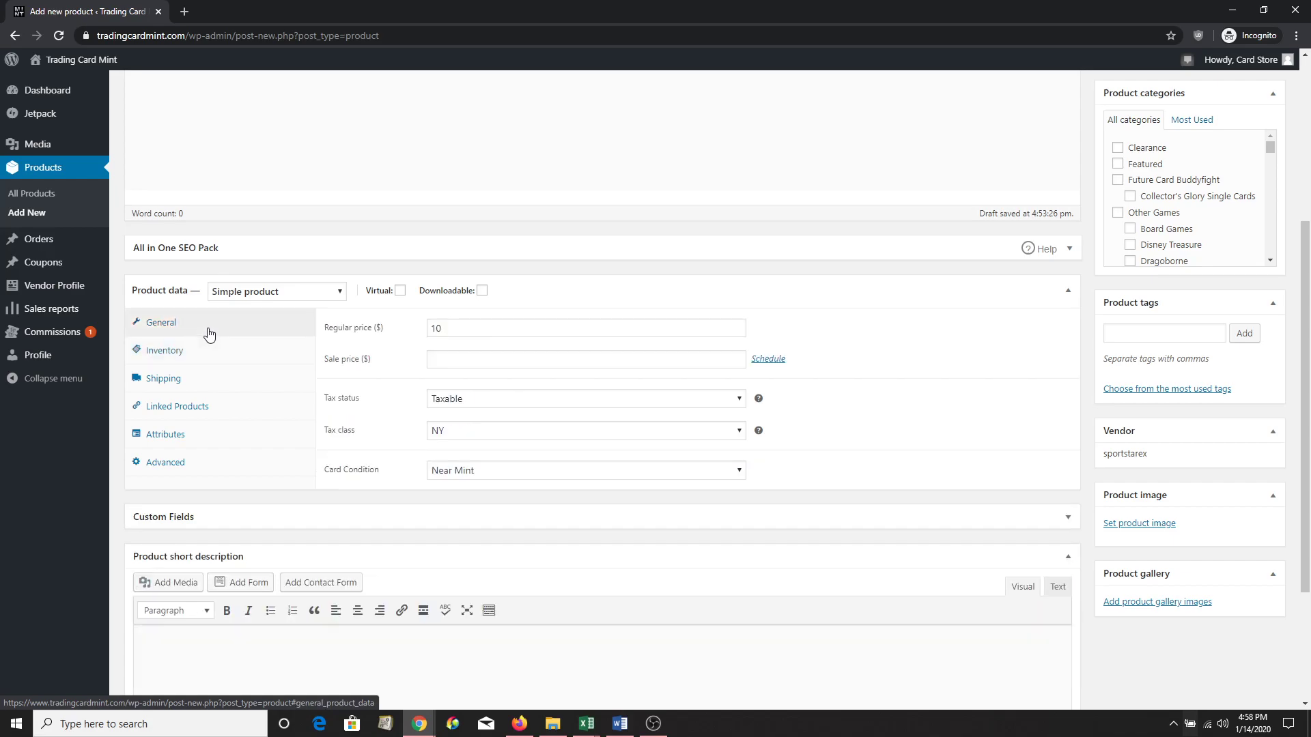
pyautogui.click(204, 349)
pyautogui.click(205, 327)
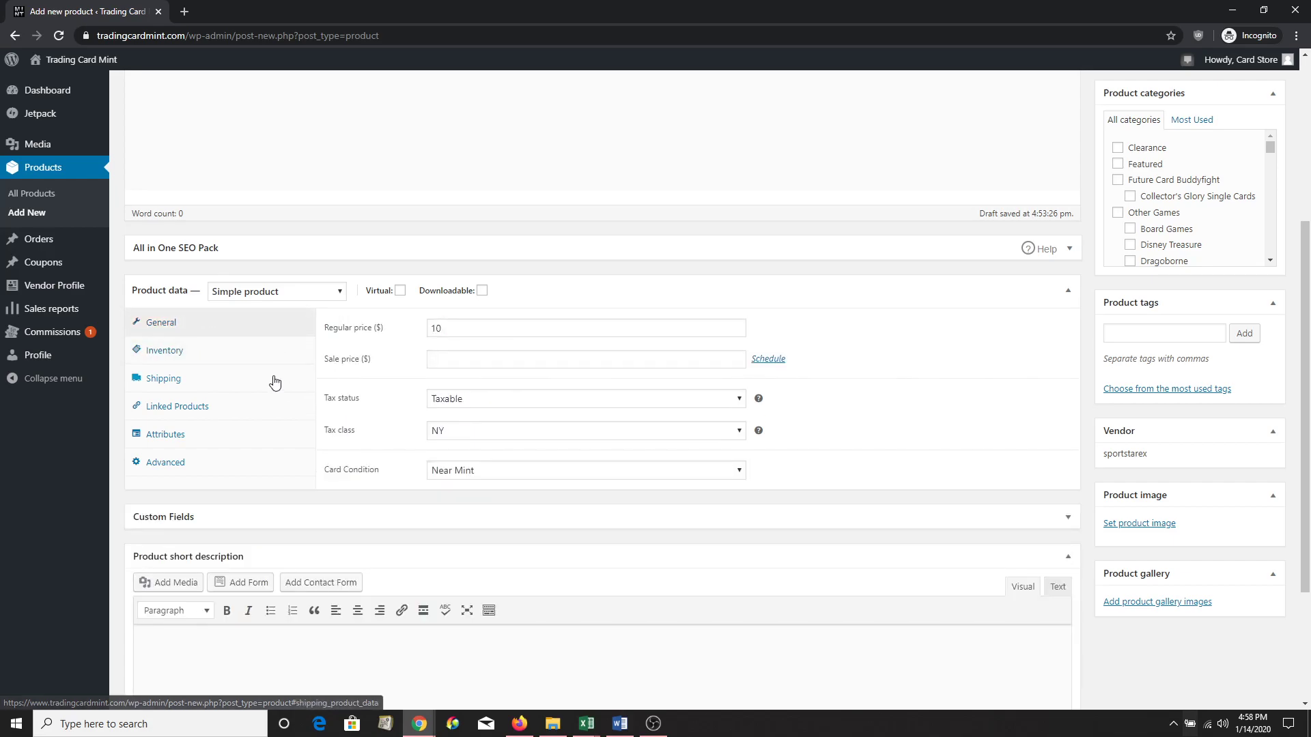
pyautogui.click(253, 353)
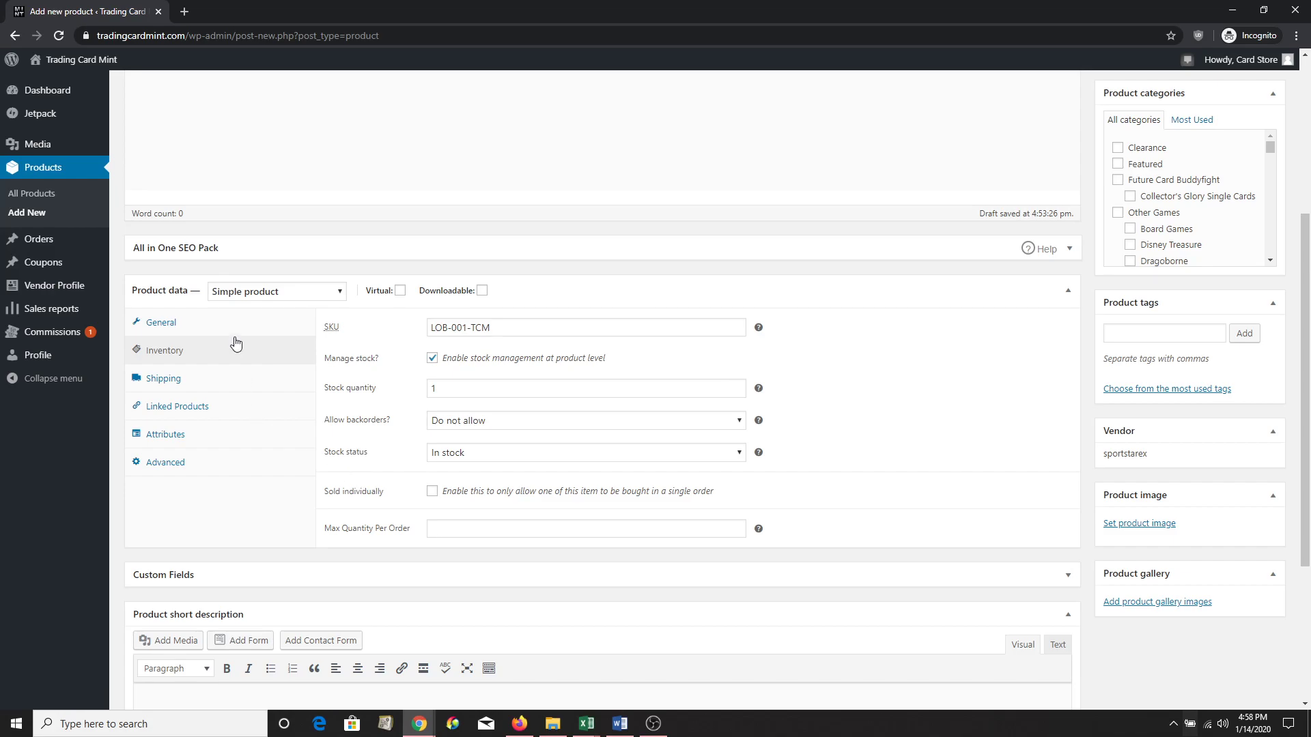
pyautogui.click(203, 323)
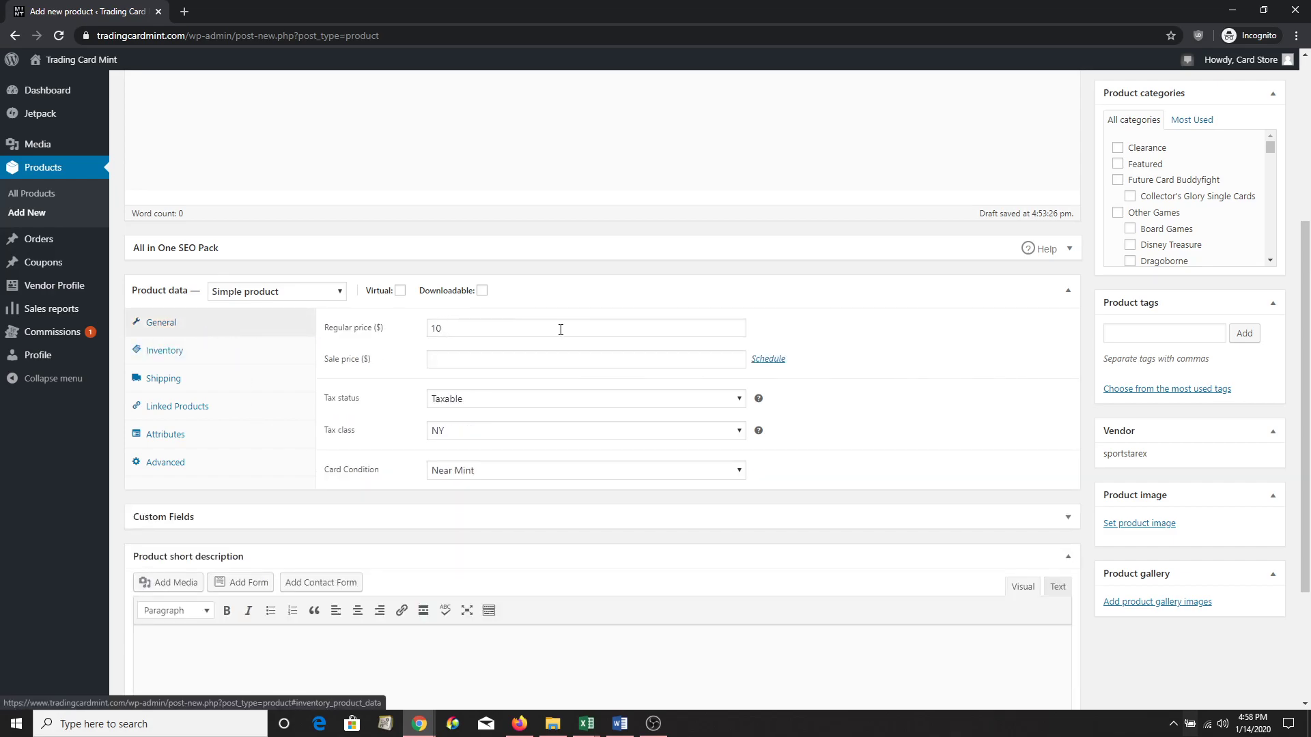
pyautogui.scroll(-3, 560, 330)
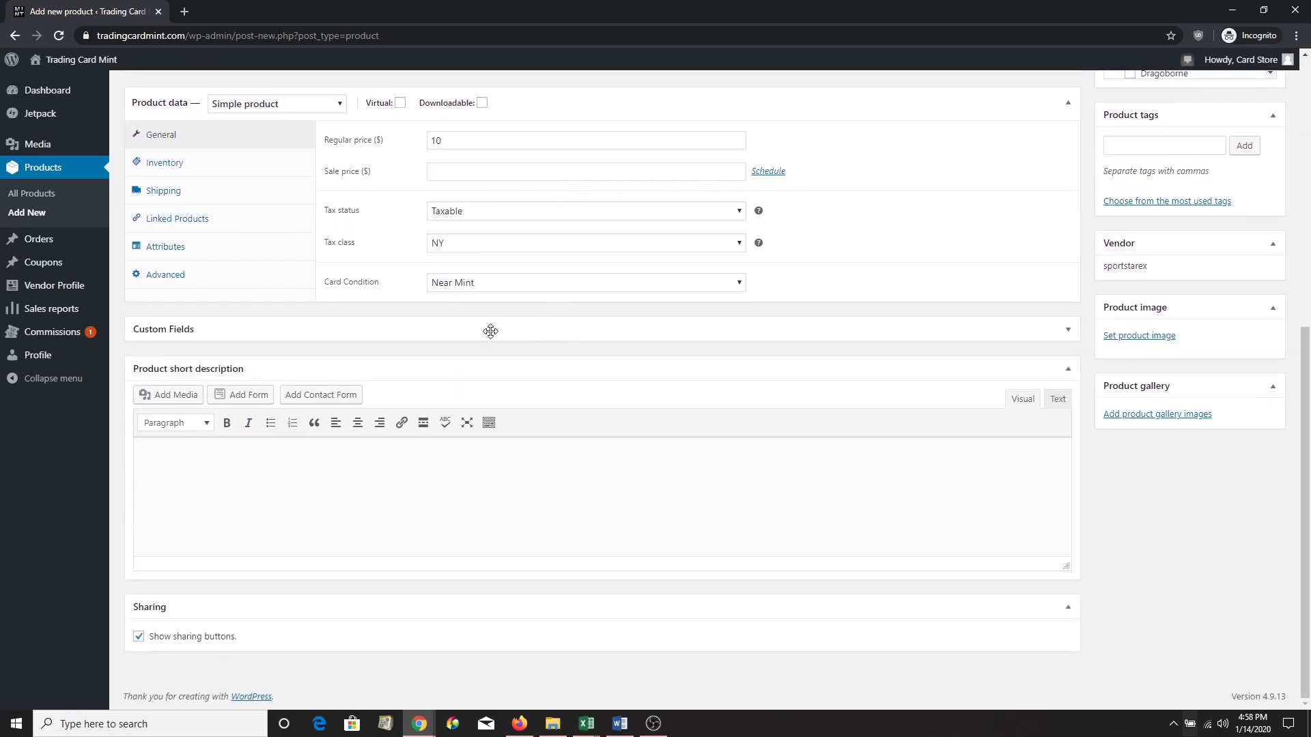
pyautogui.click(338, 330)
pyautogui.click(338, 330)
# Step: Search the page for "yugioh" and assign the product to the main Yugioh category
pyautogui.scroll(10, 591, 420)
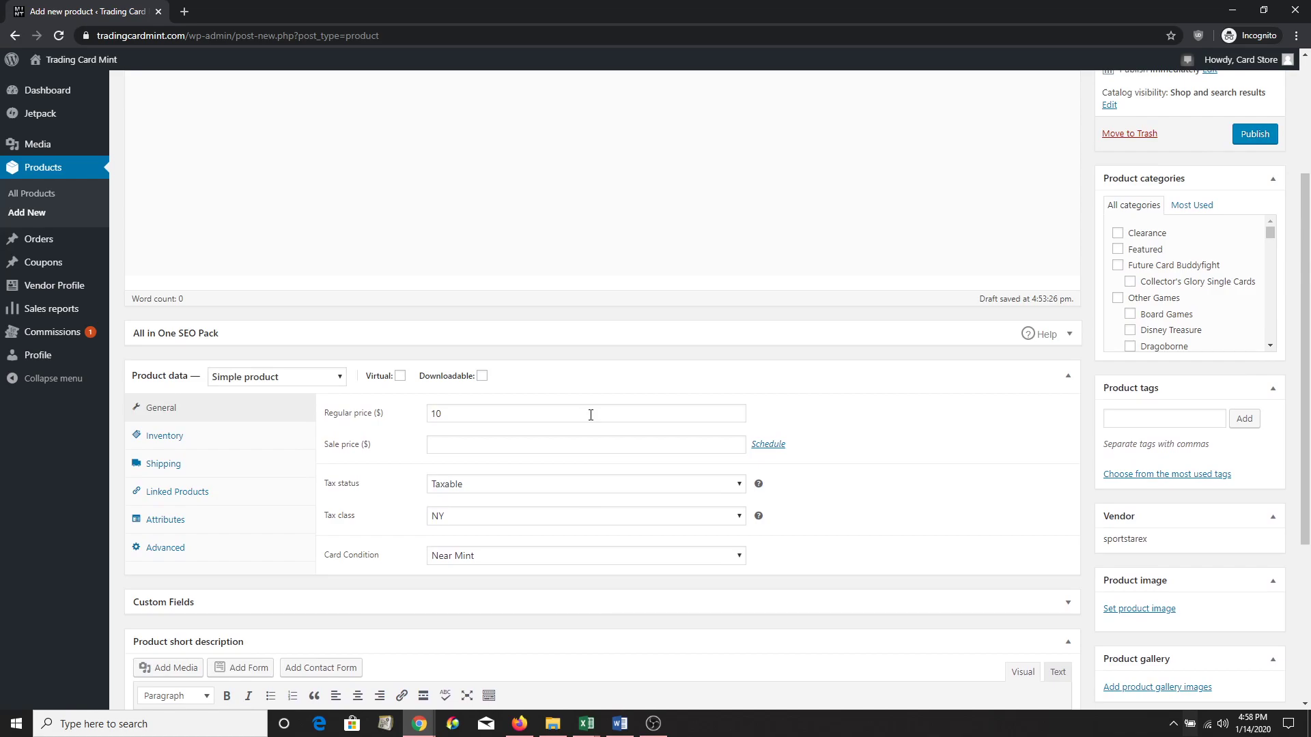
pyautogui.scroll(-3, 950, 330)
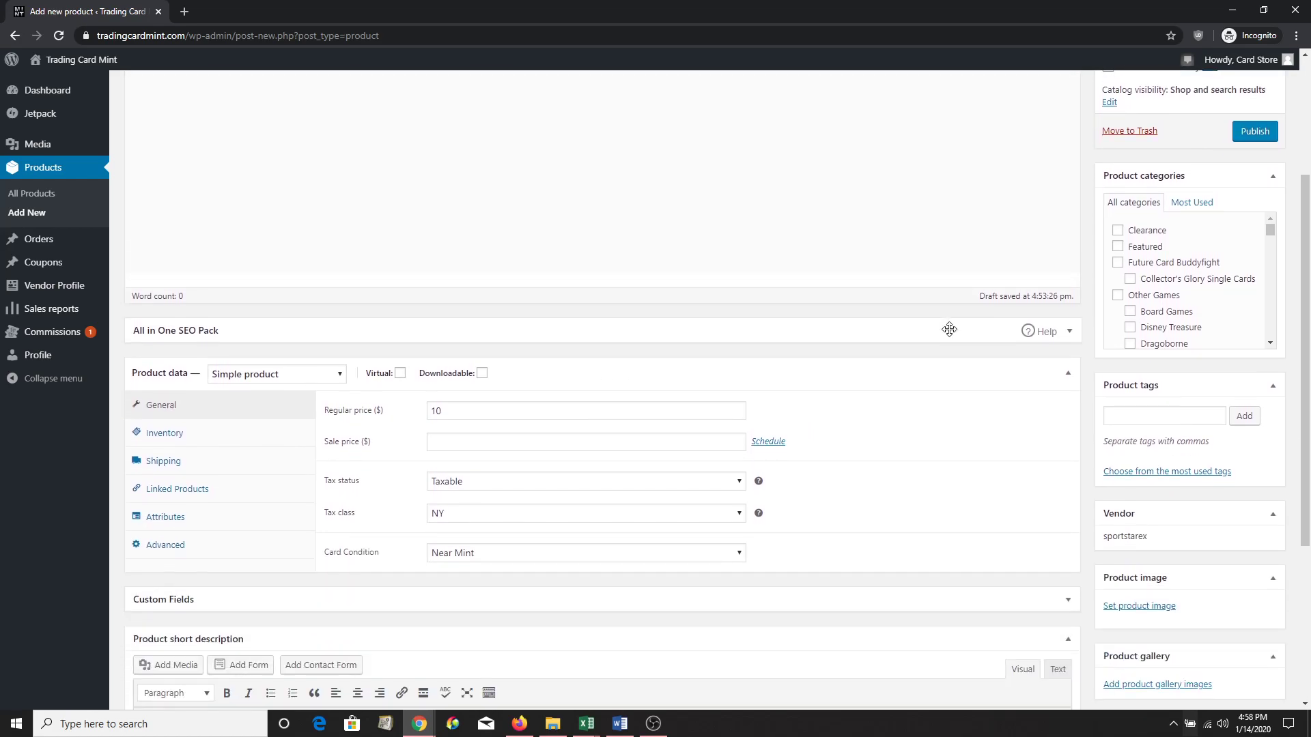
pyautogui.scroll(3, 951, 330)
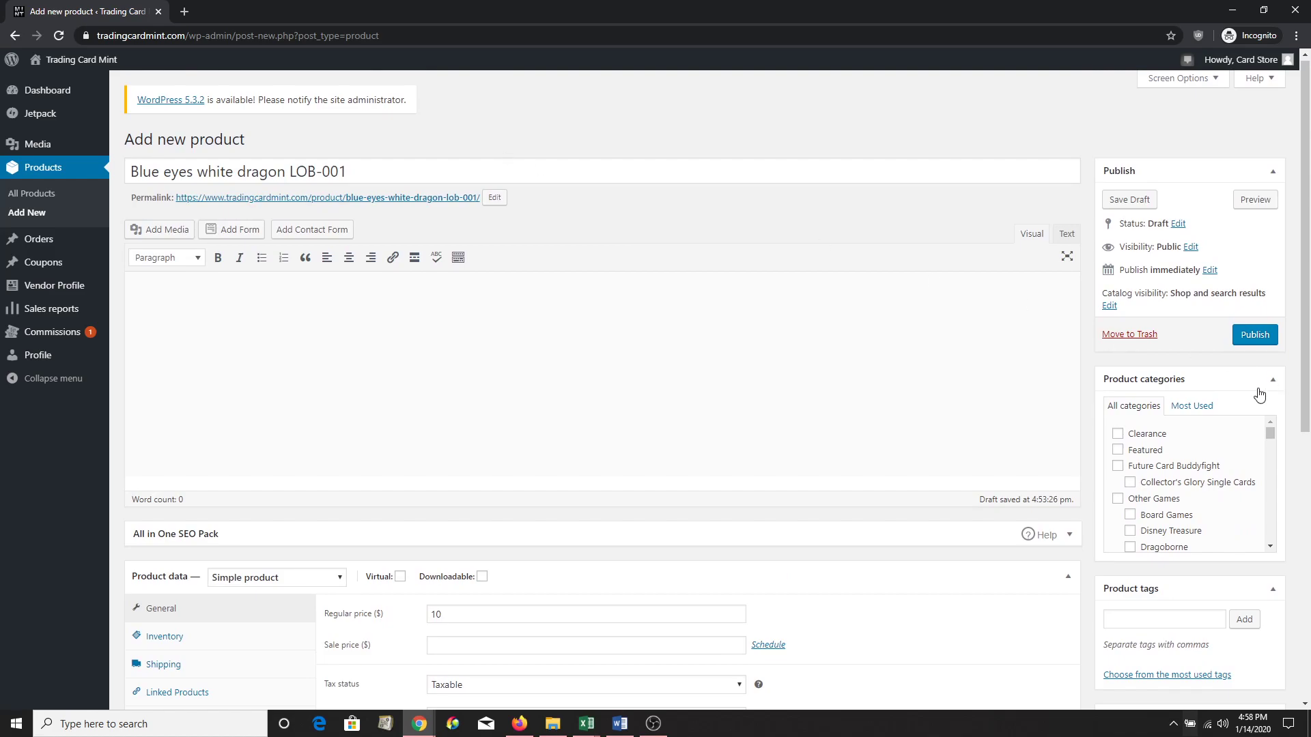
pyautogui.scroll(-1, 1154, 451)
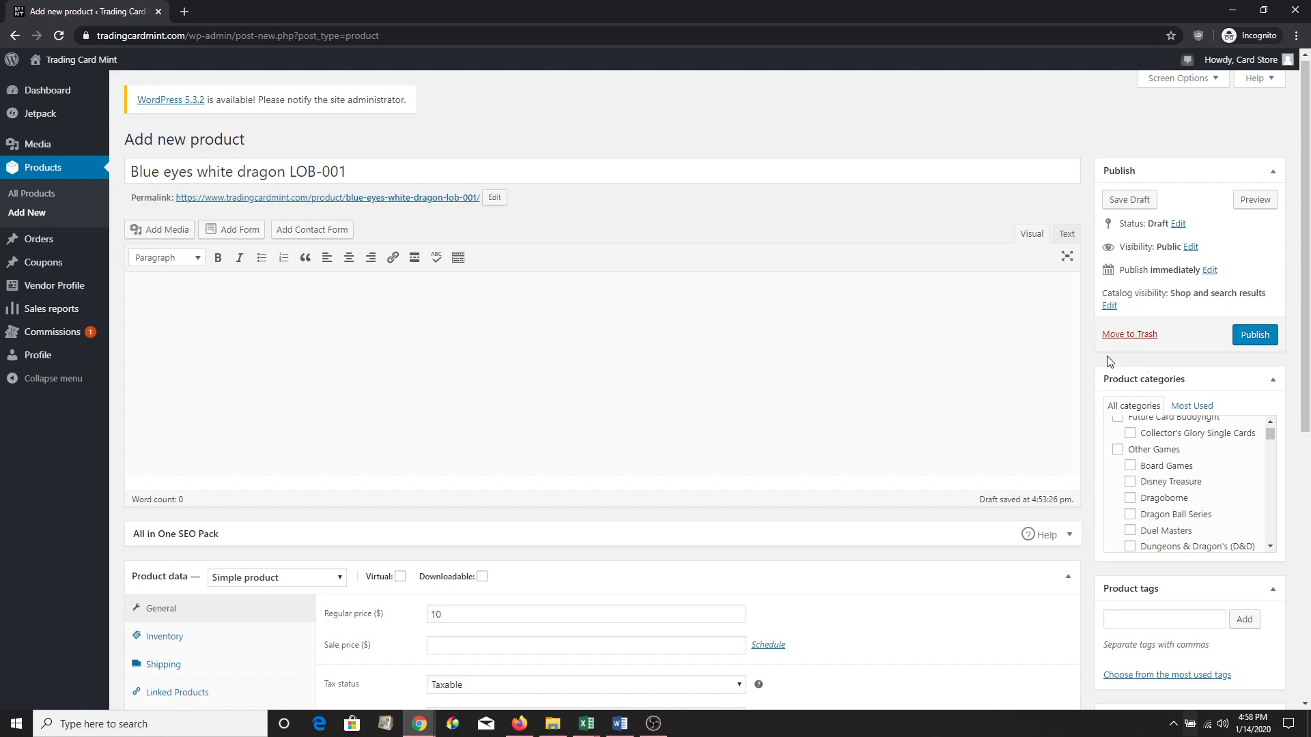
pyautogui.scroll(-1, 1101, 362)
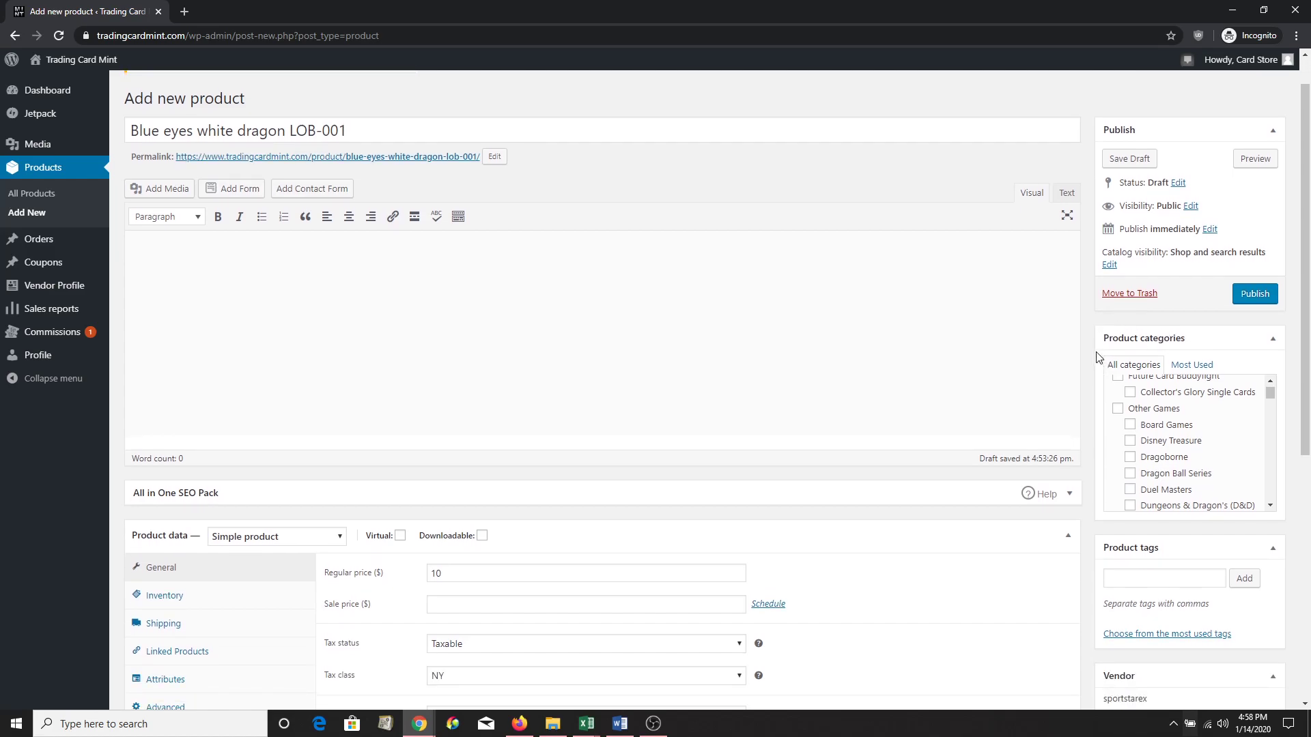
pyautogui.scroll(1, 1156, 408)
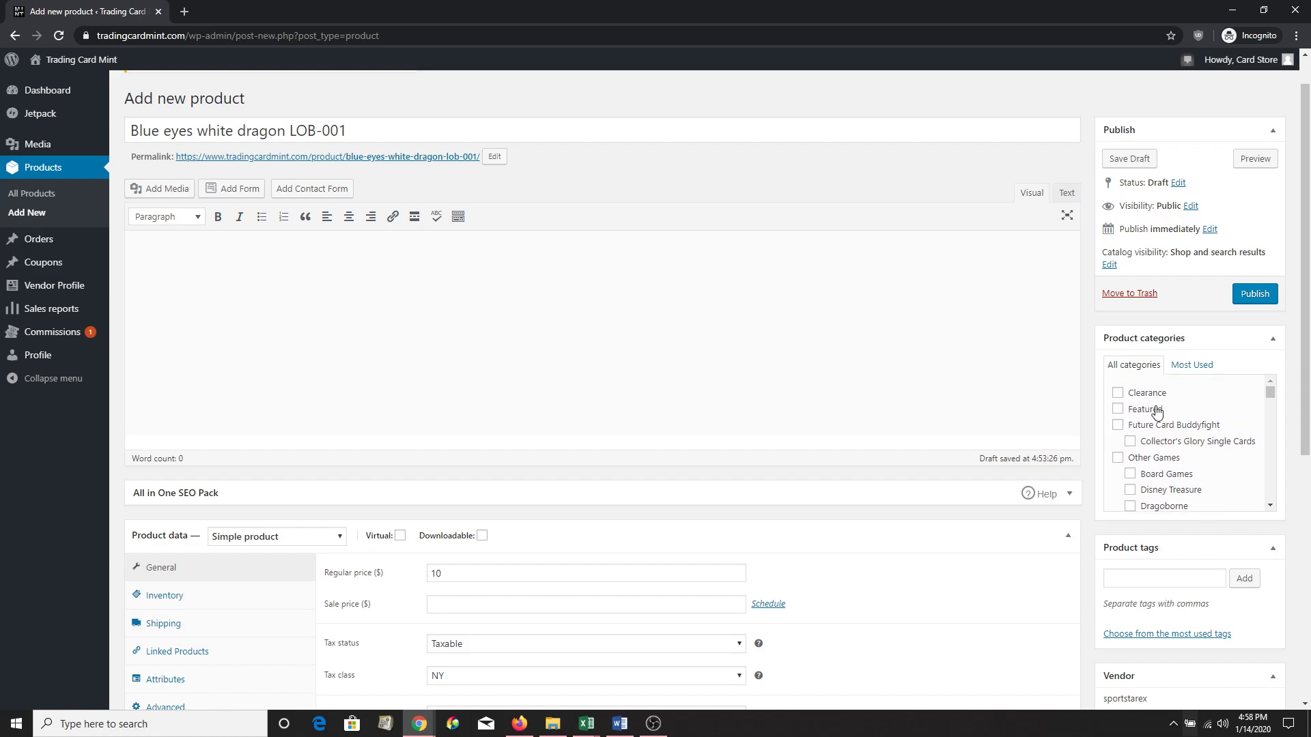
pyautogui.scroll(1, 1165, 398)
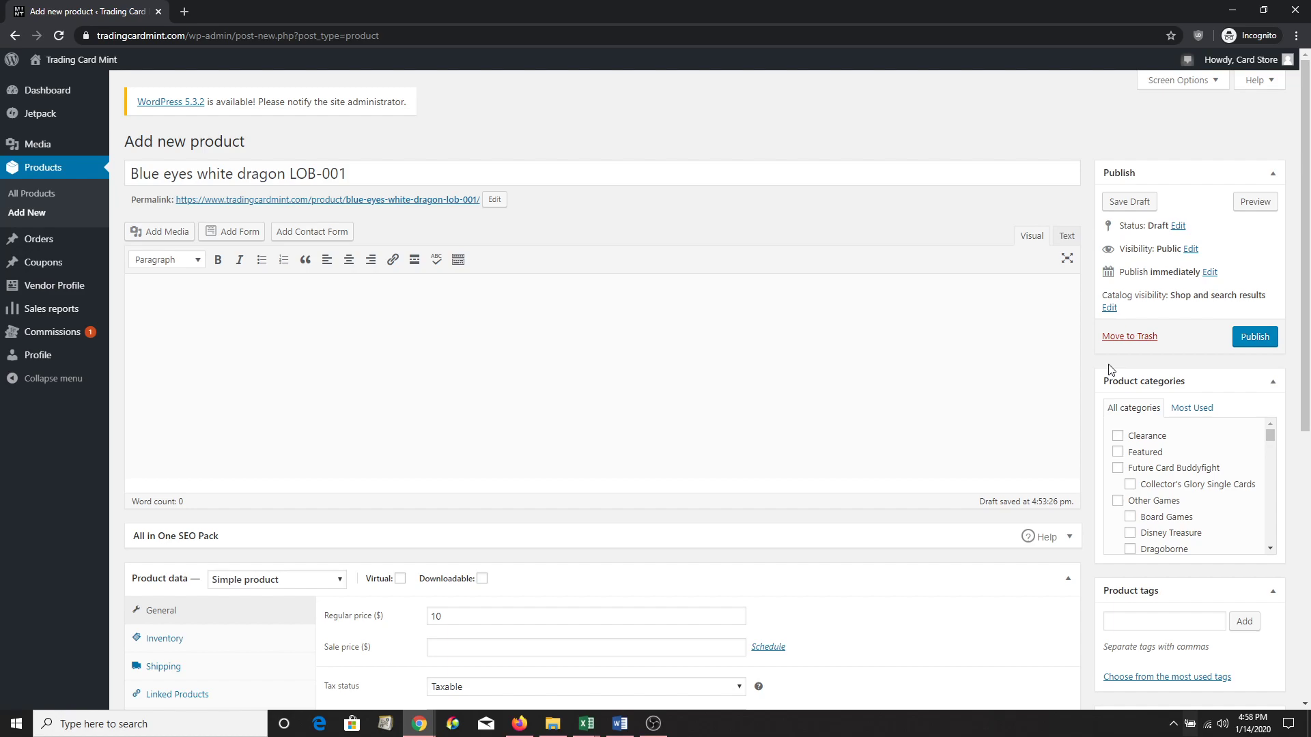
pyautogui.hotkey('ctrl', 'f')
pyautogui.press('BackSpace')
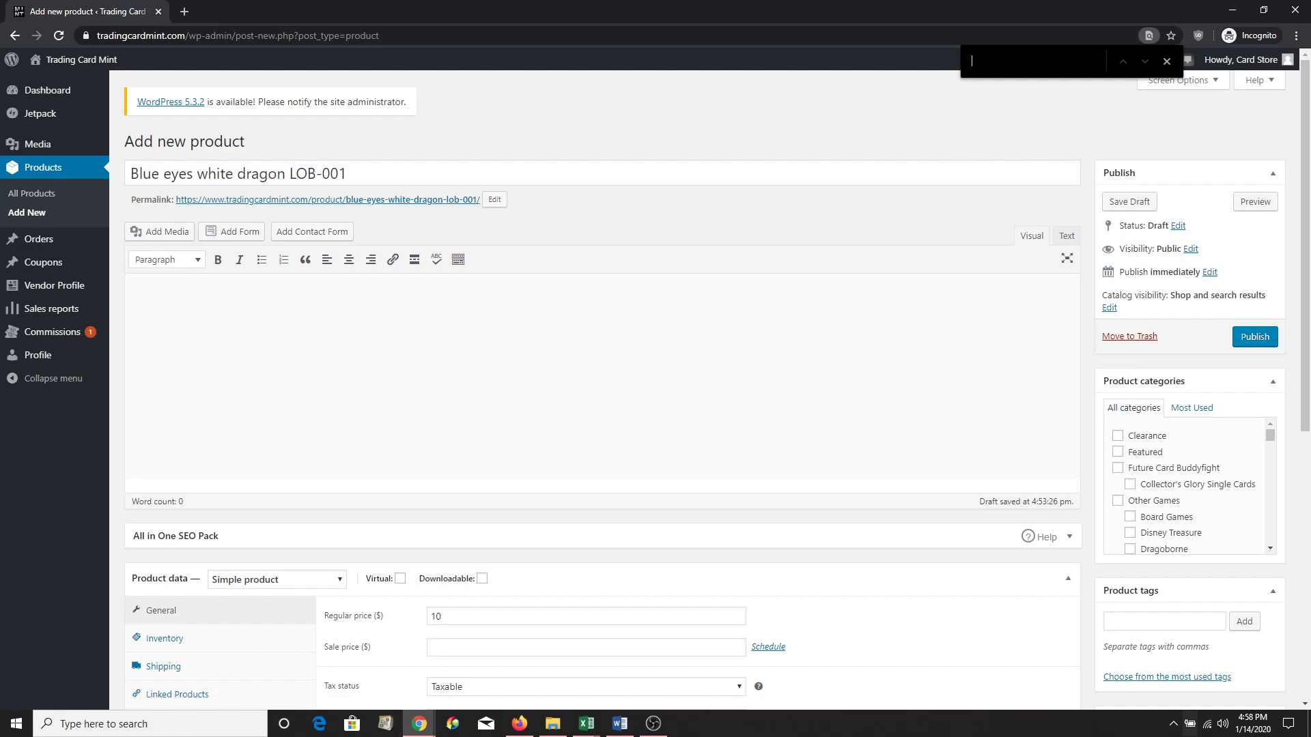
pyautogui.write('yugioh')
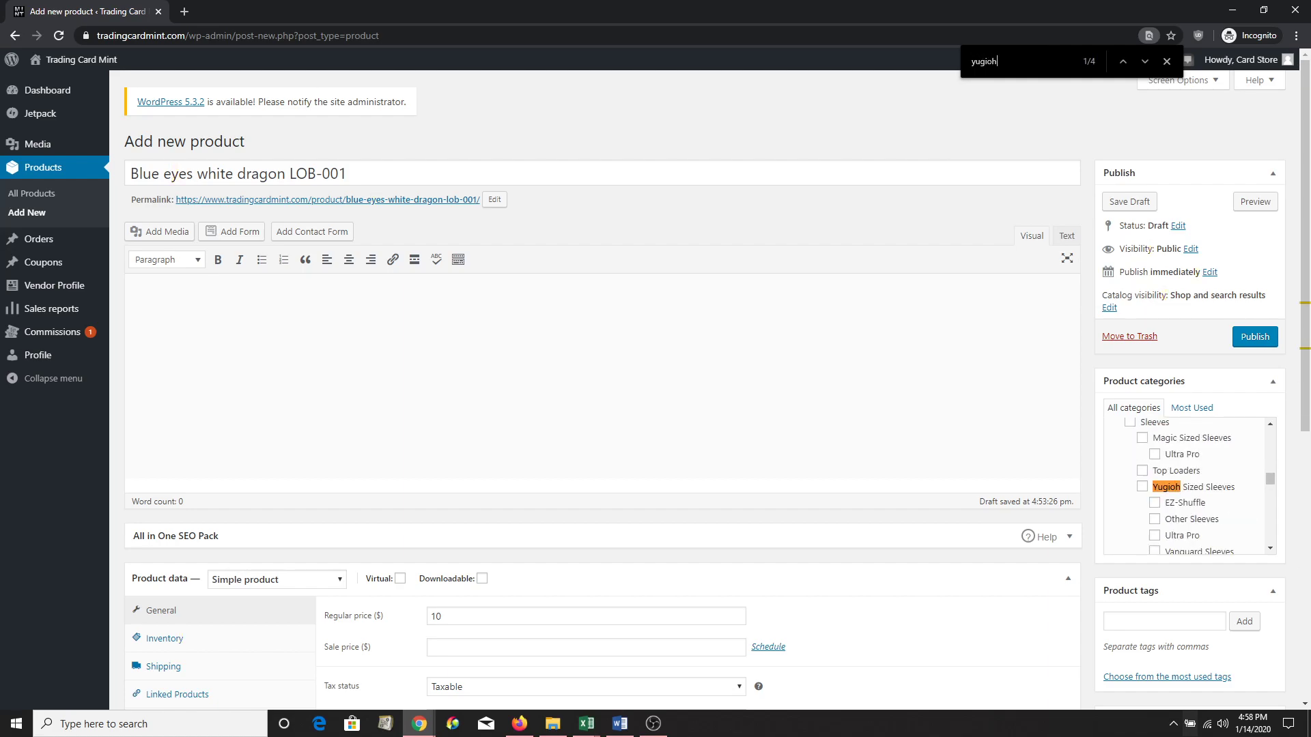
pyautogui.press('Return')
pyautogui.click(1117, 486)
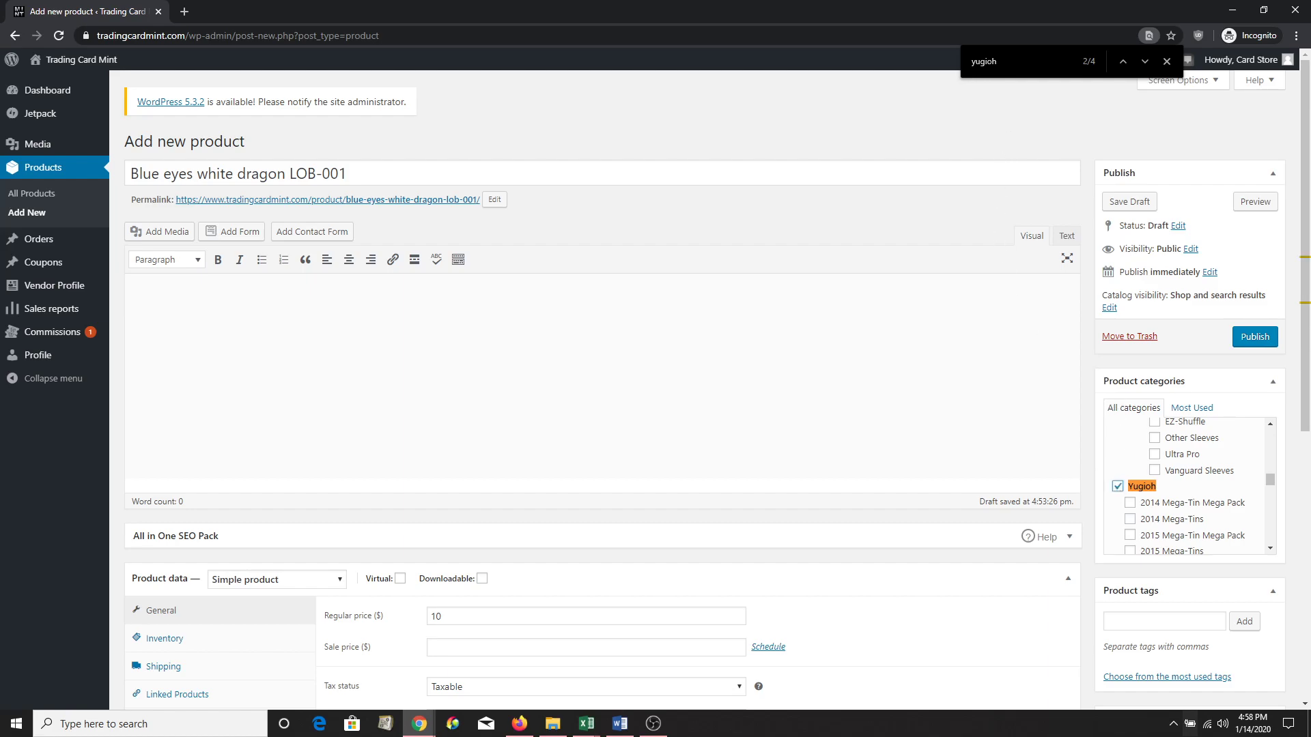
# Step: Search the page for "legend of" and assign the product to the Legend of Blue-Eyes White Dragon category
pyautogui.moveTo(998, 62); pyautogui.dragTo(938, 66)
pyautogui.press('BackSpace')
pyautogui.write('legend of')
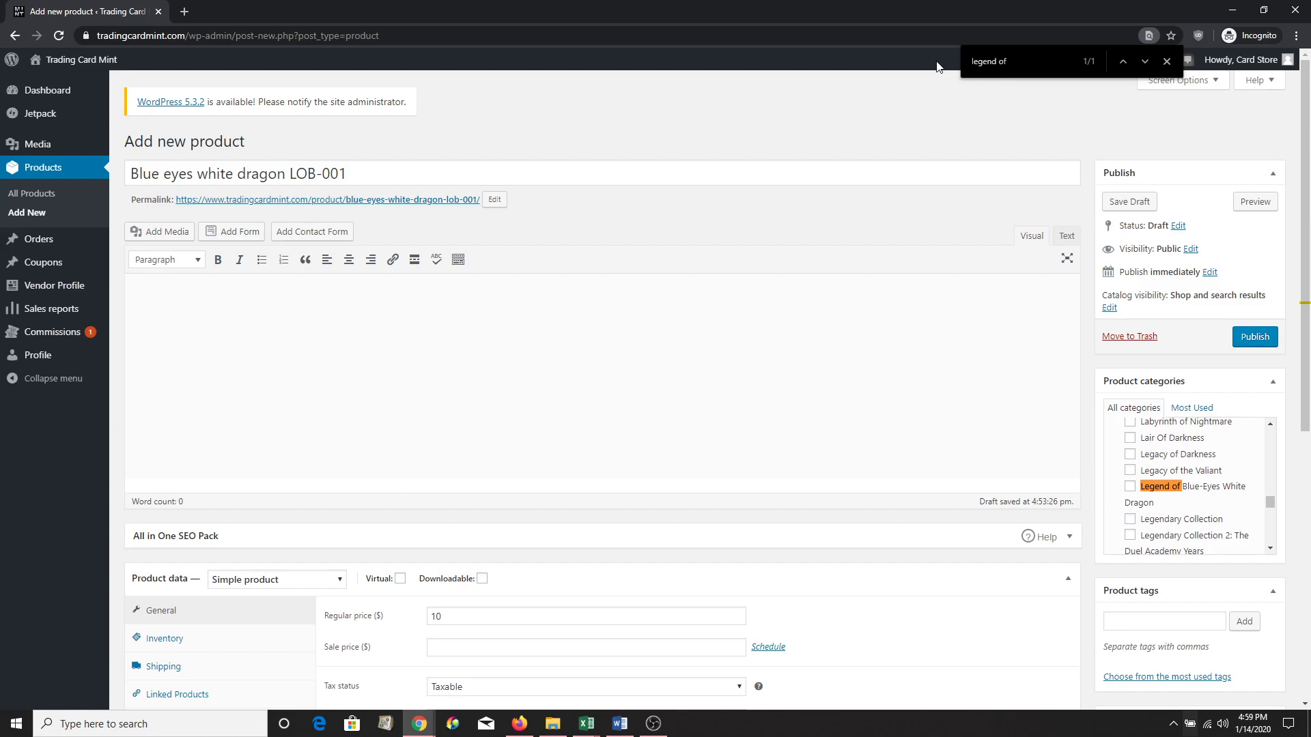
pyautogui.click(1131, 489)
pyautogui.click(1166, 62)
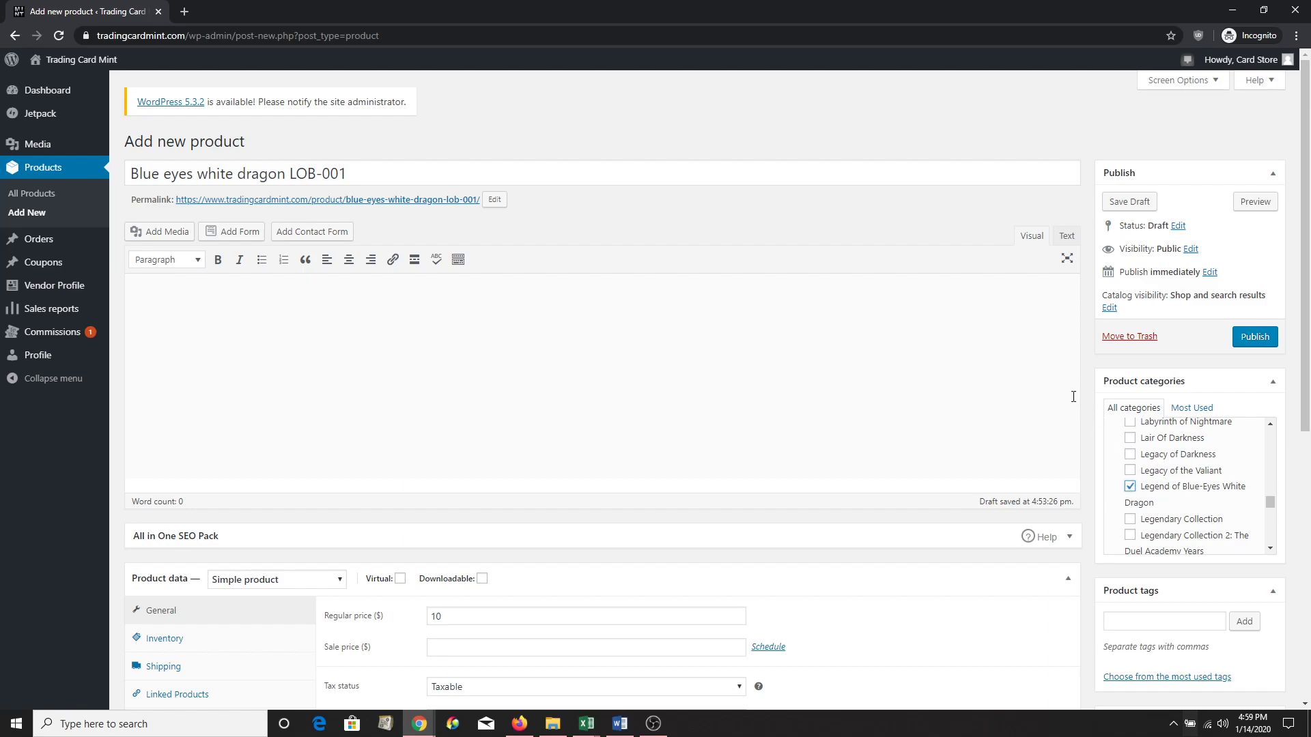
# Step: Search the media library for "lob-001" and set the Blue-Eyes White Dragon card picture as the product image
pyautogui.scroll(-6, 1072, 402)
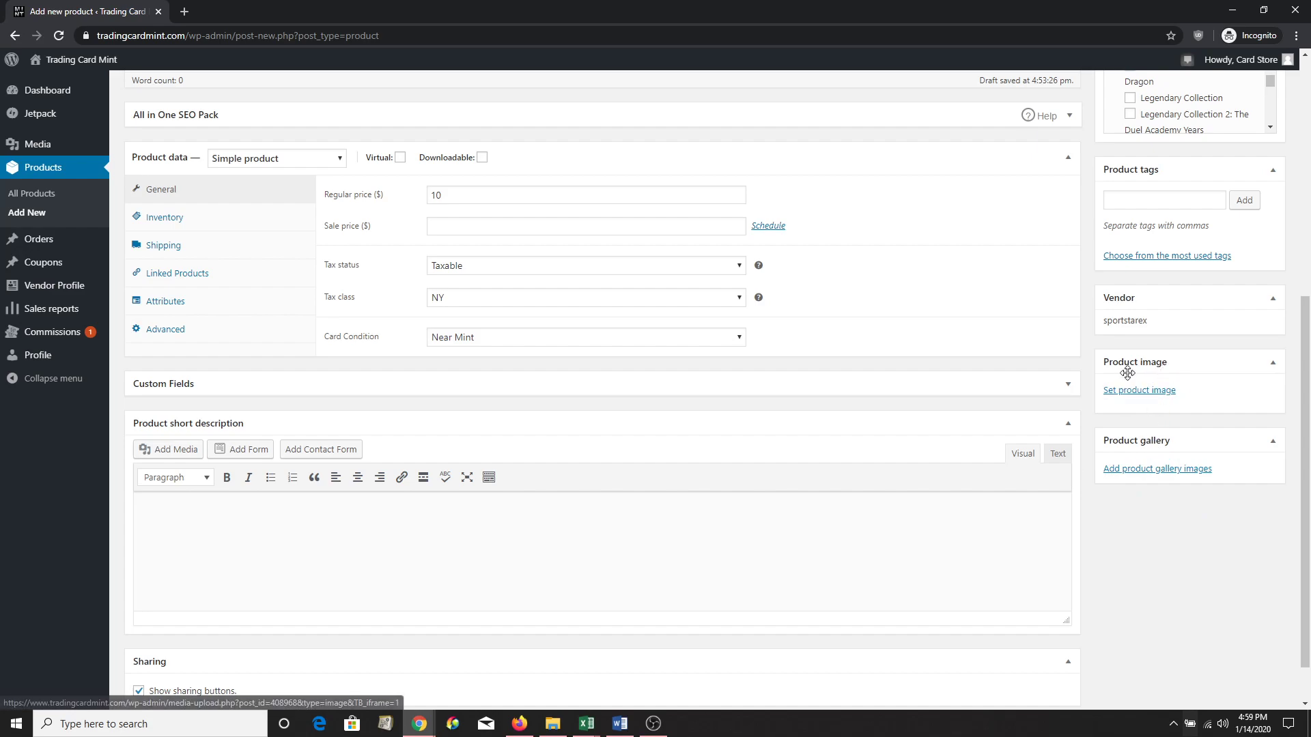
pyautogui.click(1126, 396)
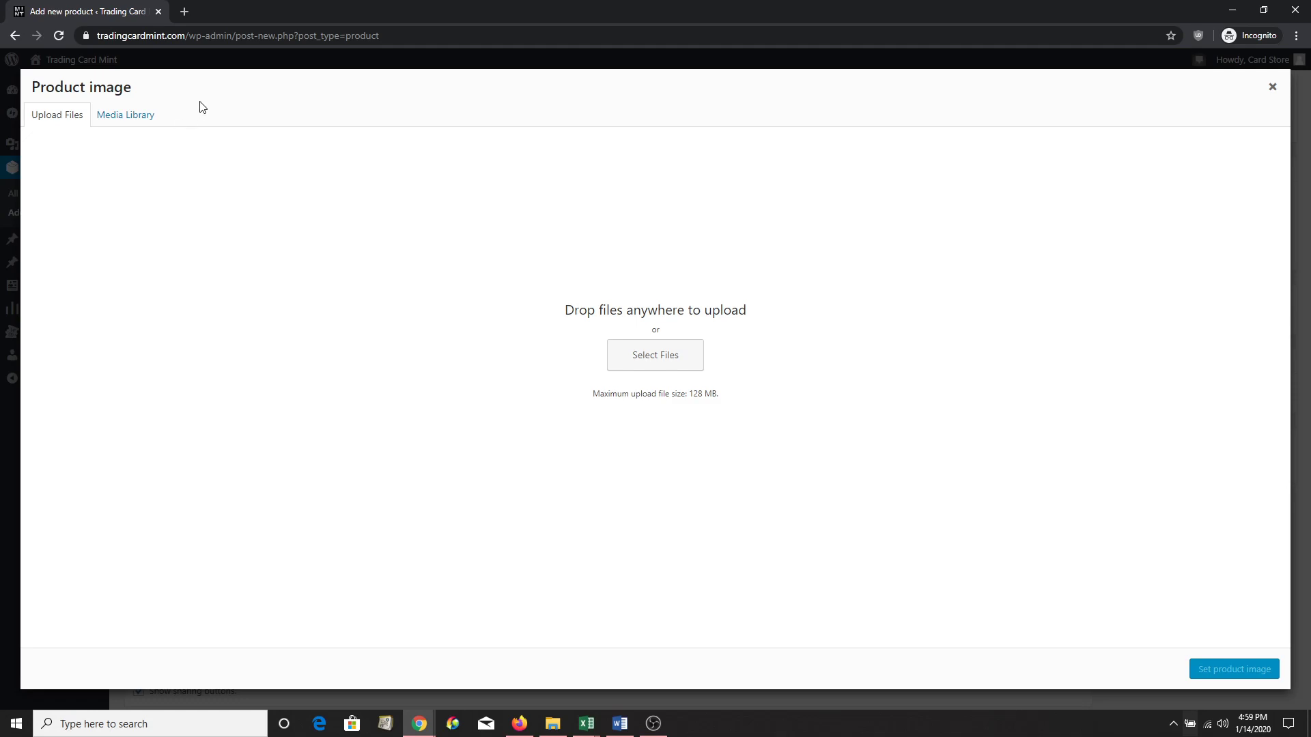
pyautogui.click(130, 122)
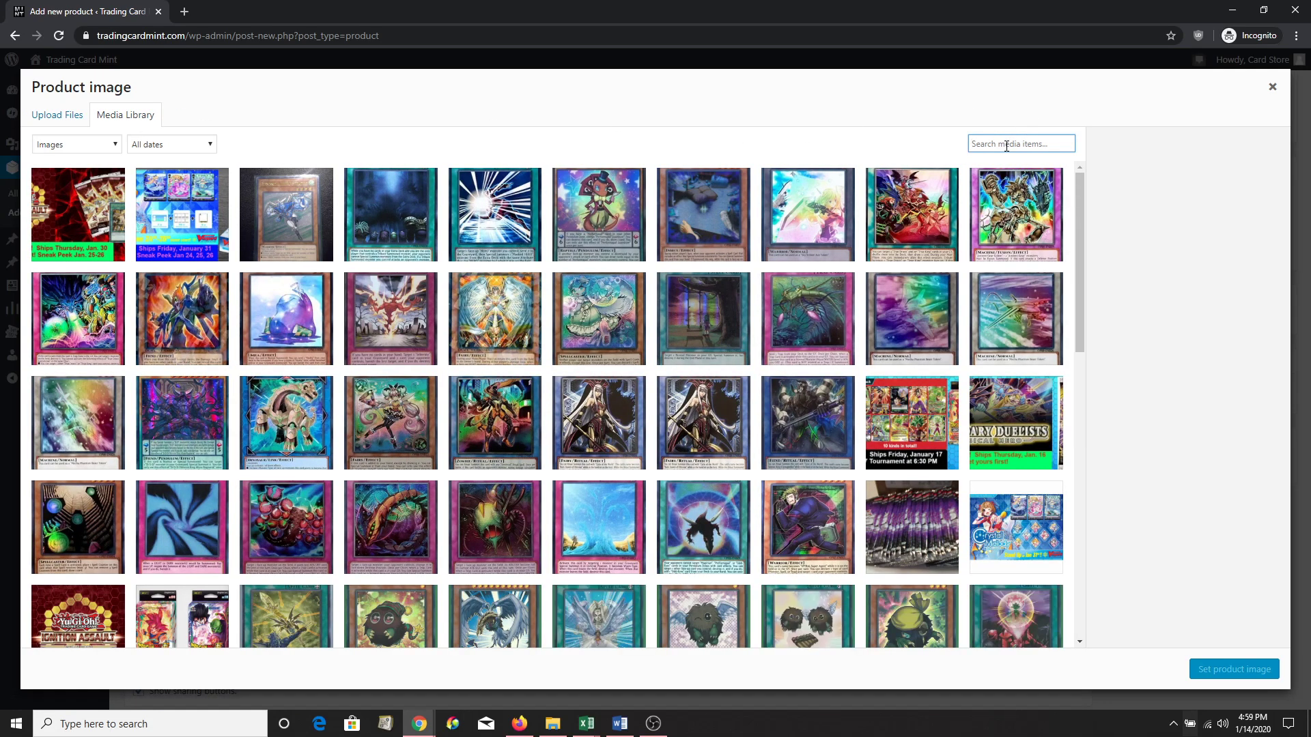
pyautogui.write('lob-001')
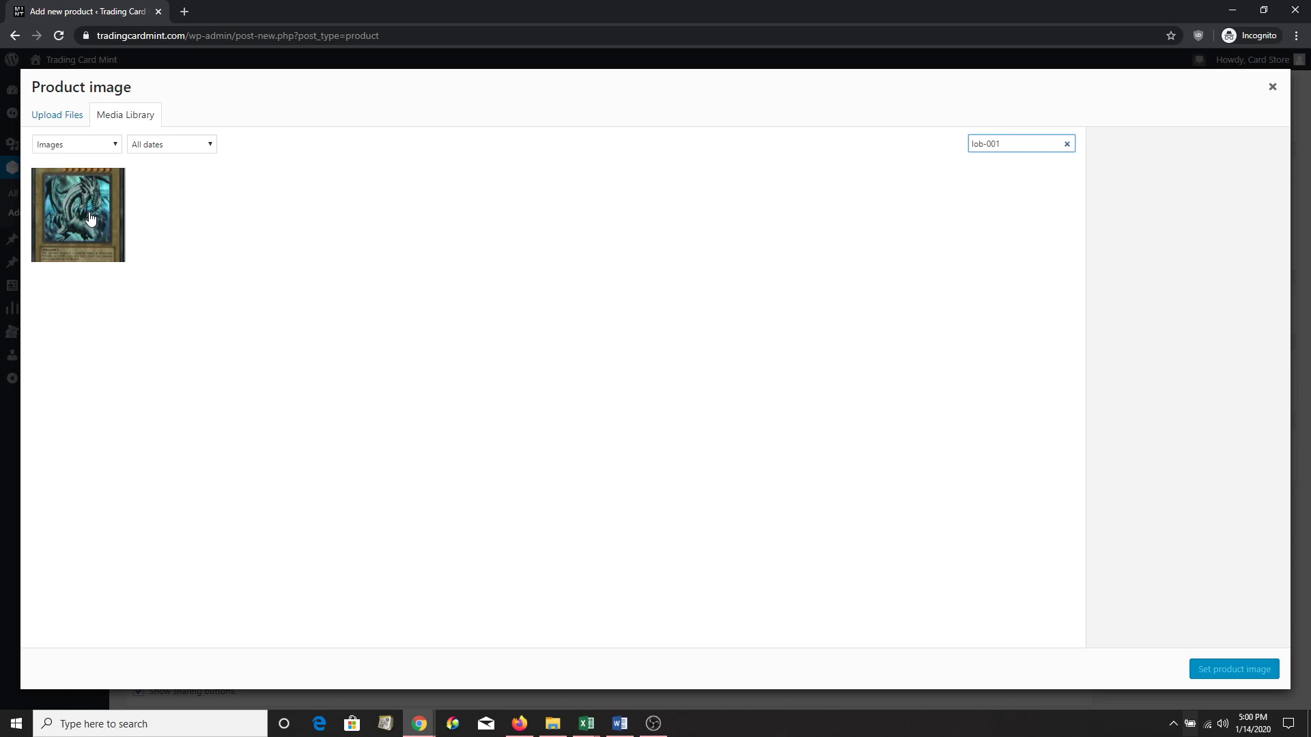
pyautogui.click(91, 219)
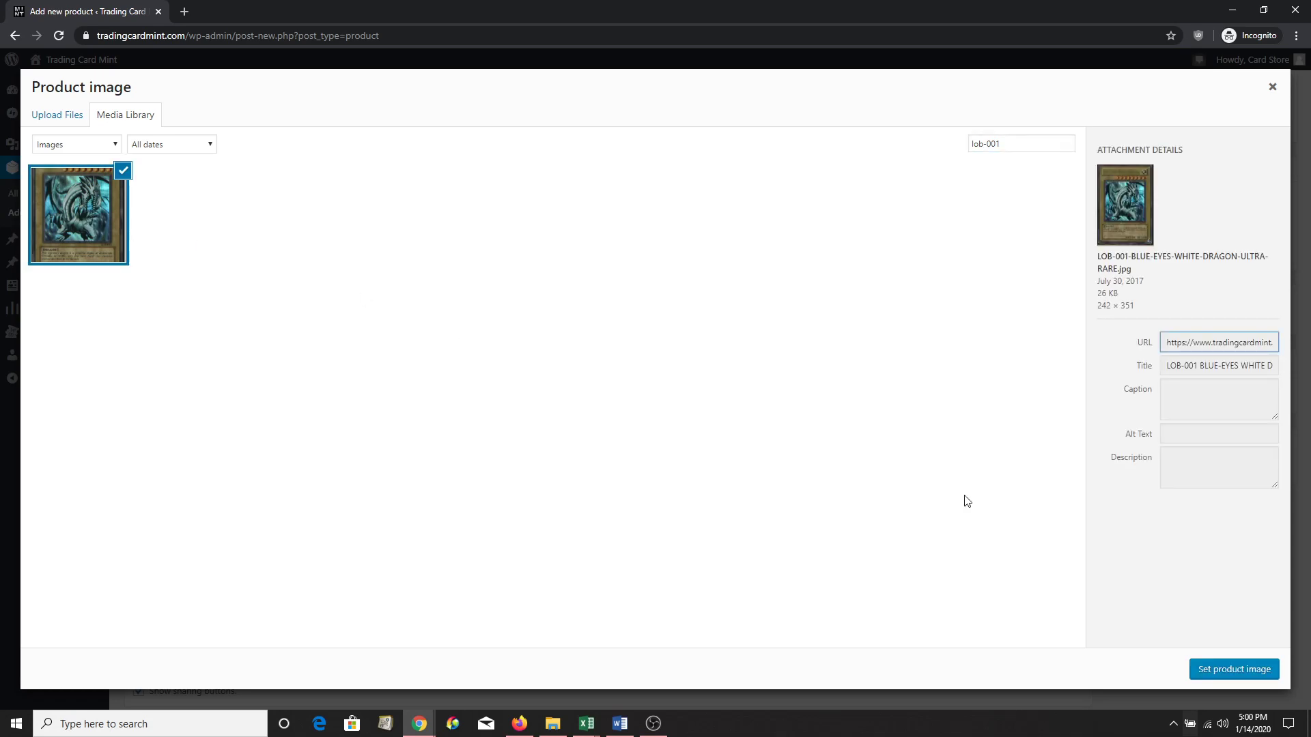
pyautogui.click(1233, 669)
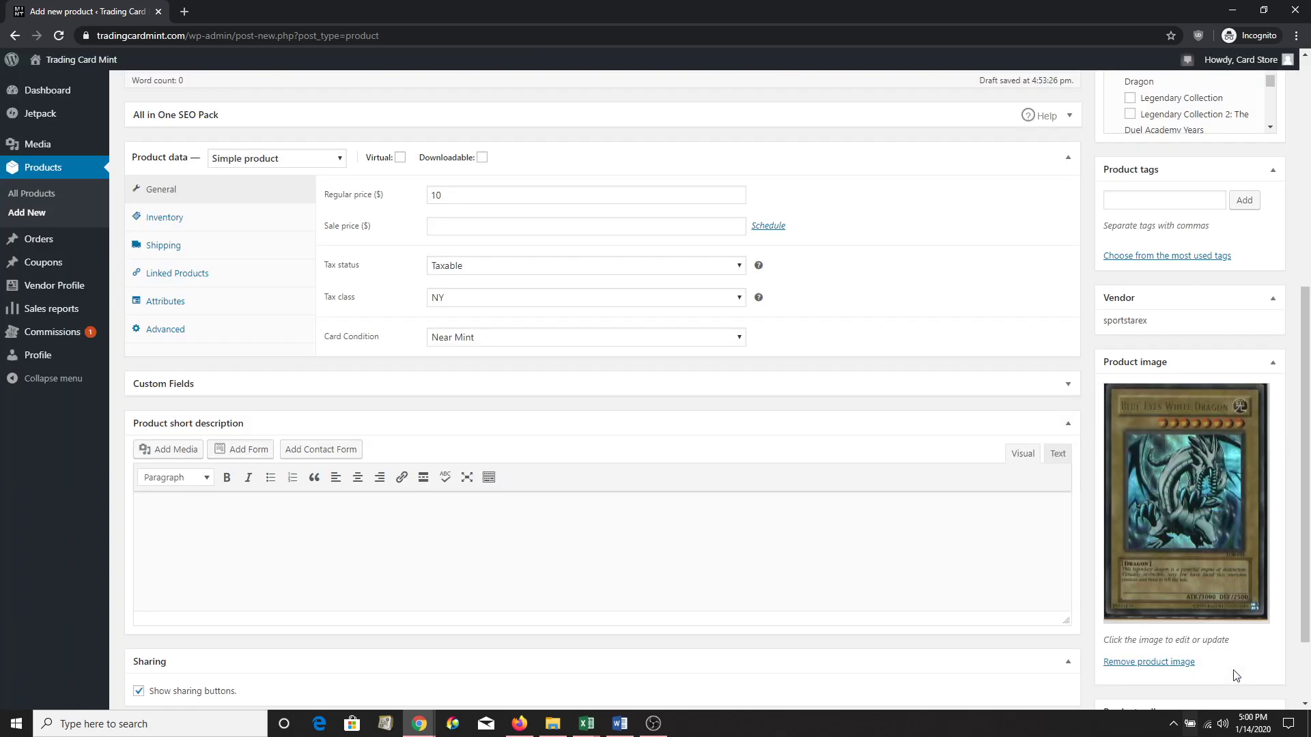
# Step: Review the filled-in product page, from the title and categories down to the product image
pyautogui.scroll(-3, 1178, 419)
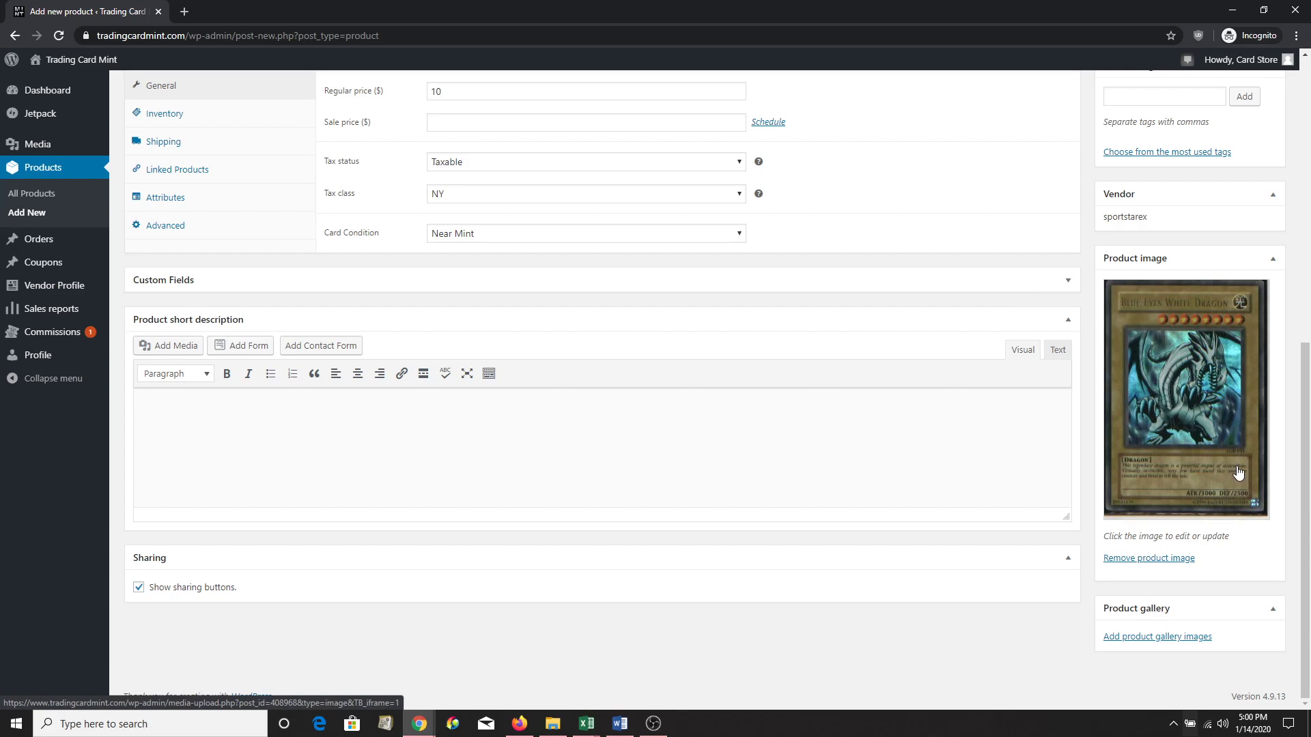
pyautogui.scroll(1, 1083, 249)
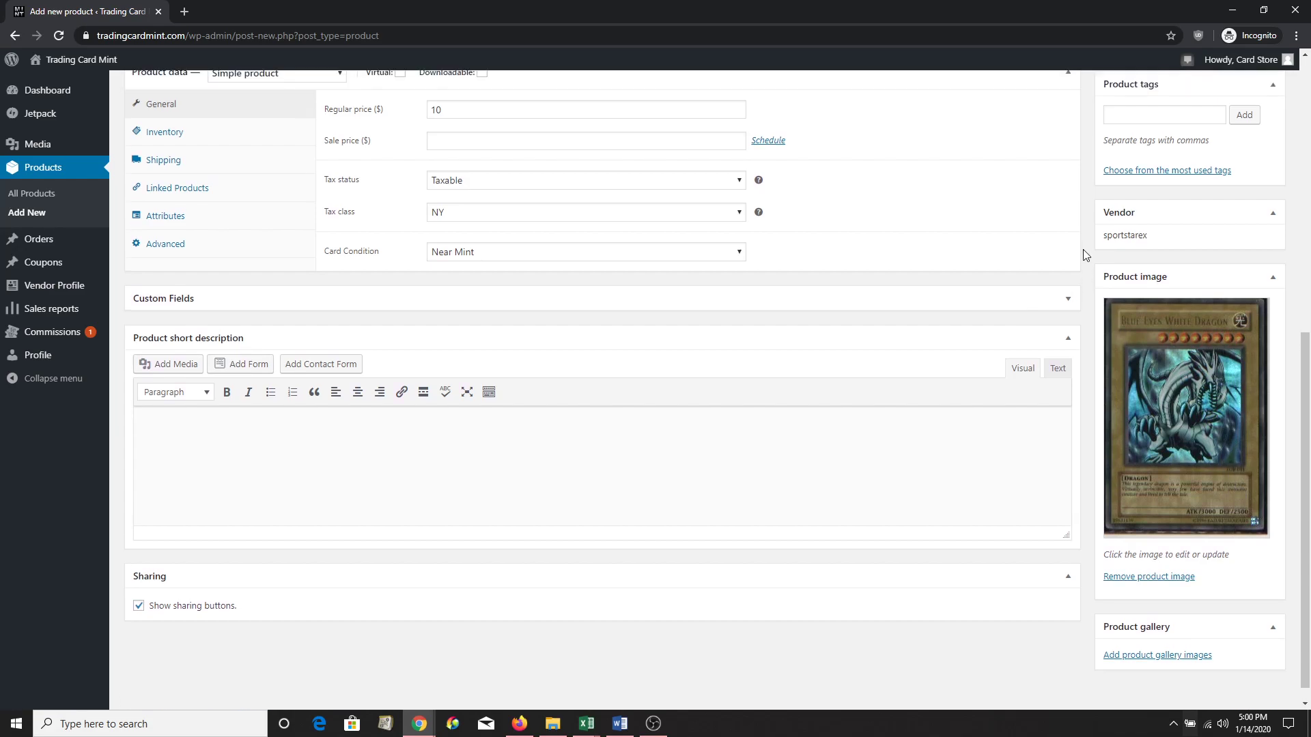
pyautogui.scroll(6, 1084, 254)
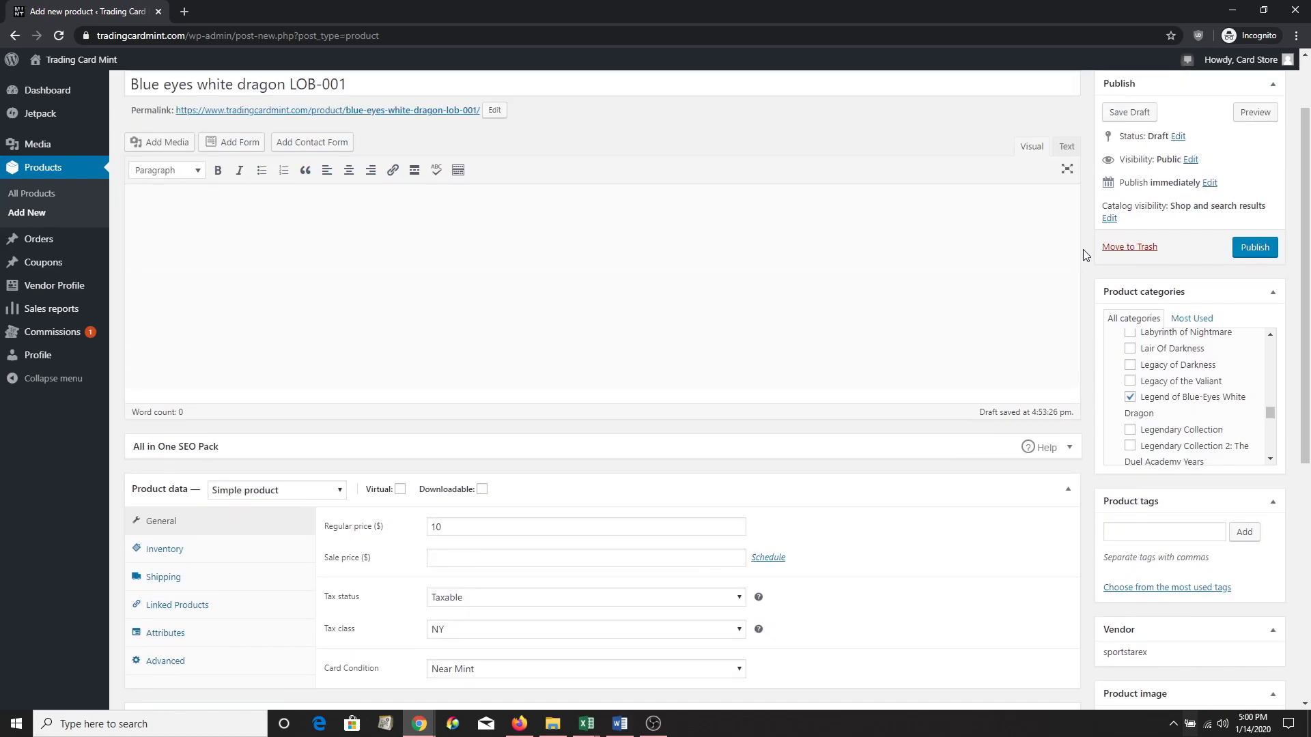
pyautogui.scroll(1, 1084, 255)
pyautogui.scroll(-8, 1084, 255)
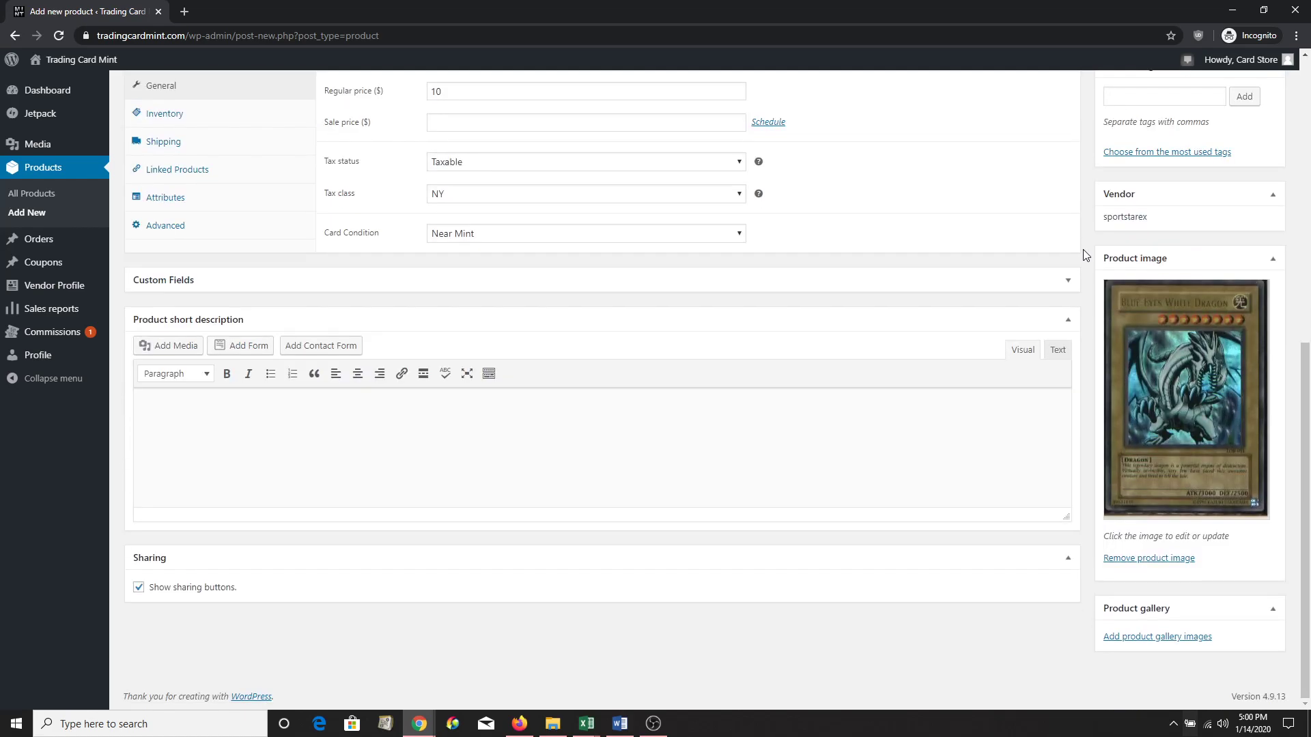
pyautogui.scroll(7, 1084, 255)
pyautogui.scroll(-5, 1084, 255)
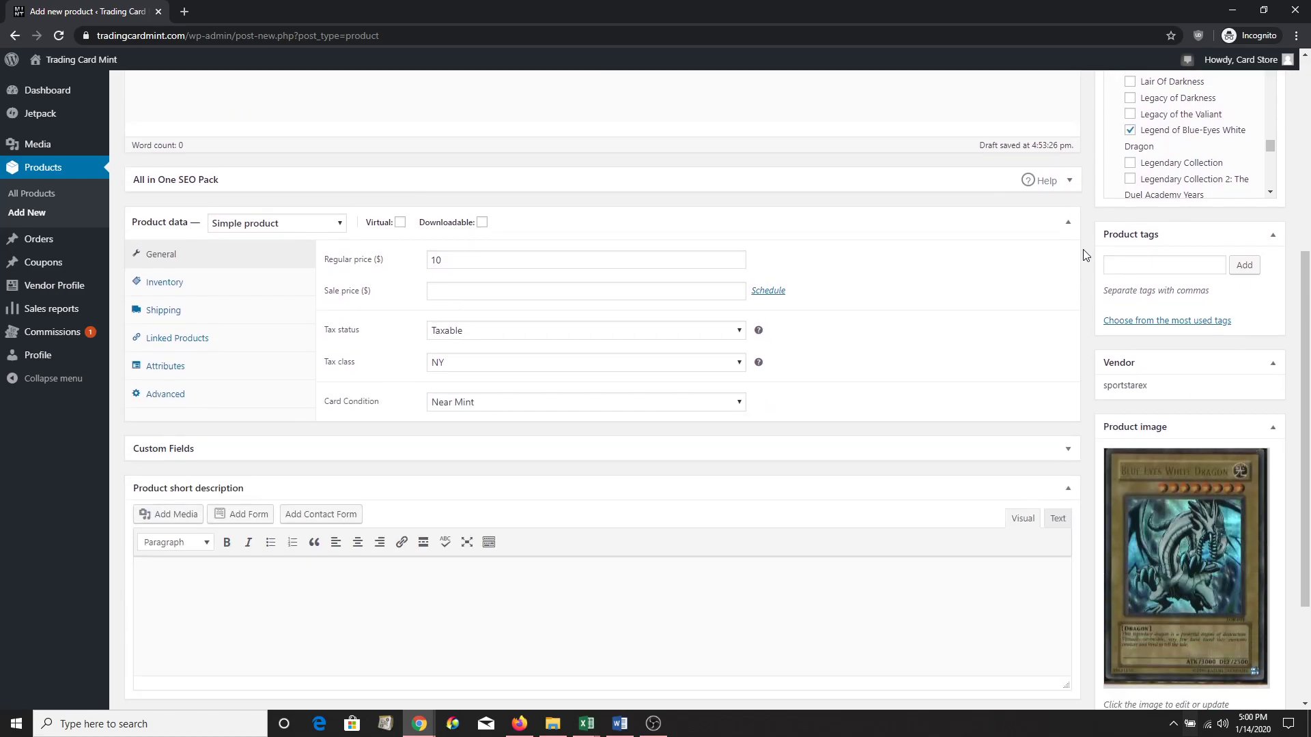
# Step: Check the product's inventory settings against its general price, tax and condition data, and look over the whole form once more
pyautogui.scroll(2, 1083, 248)
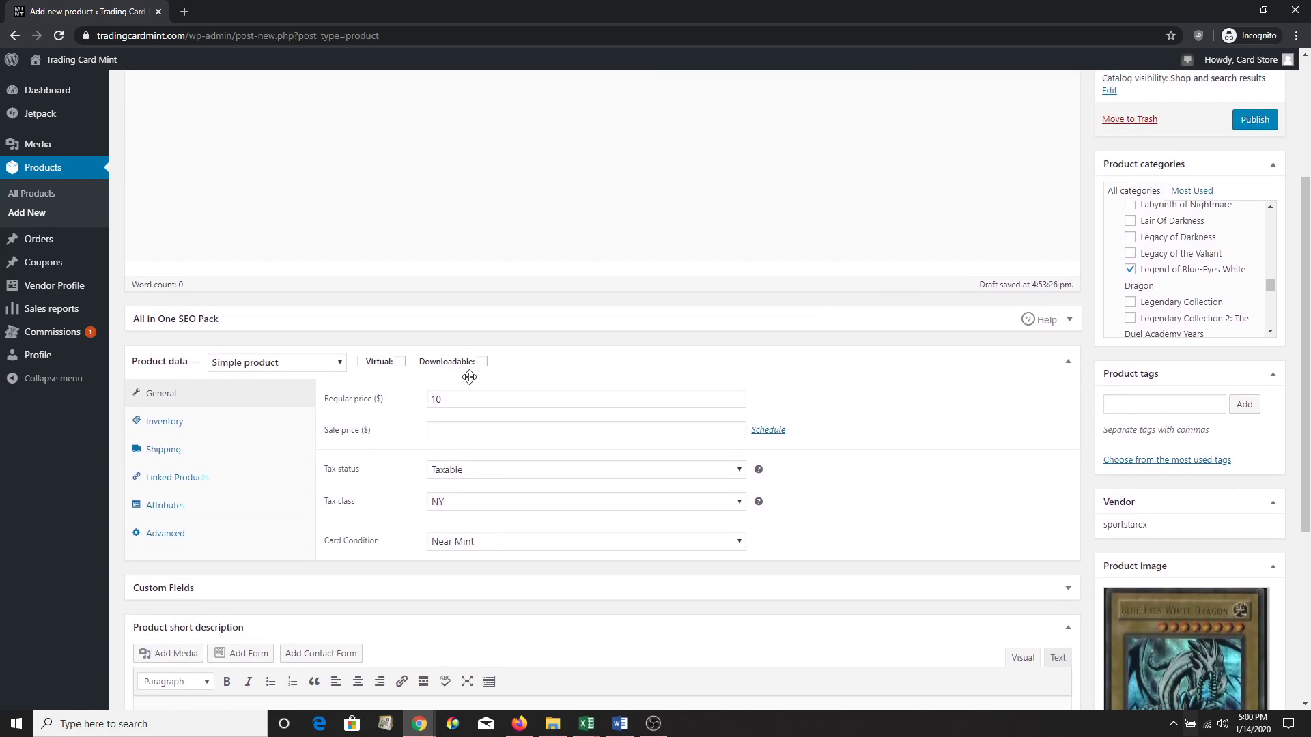
pyautogui.click(165, 426)
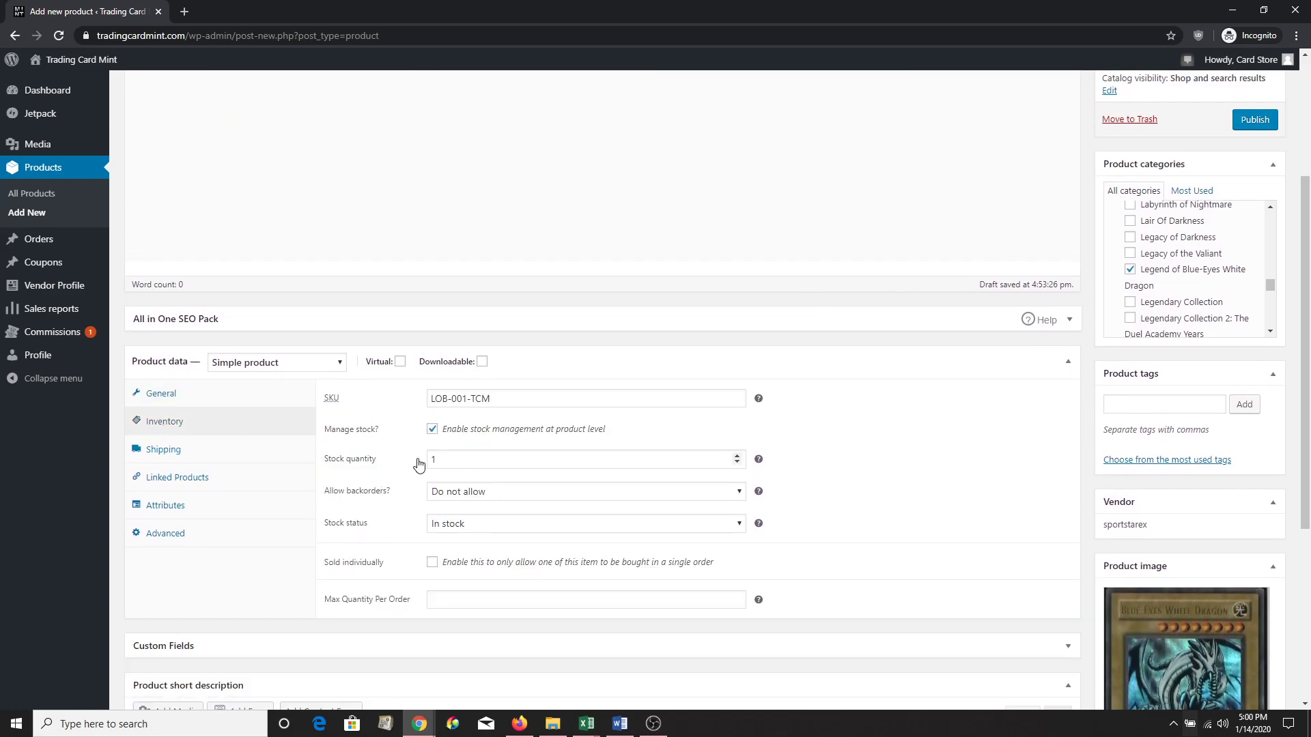
pyautogui.click(197, 403)
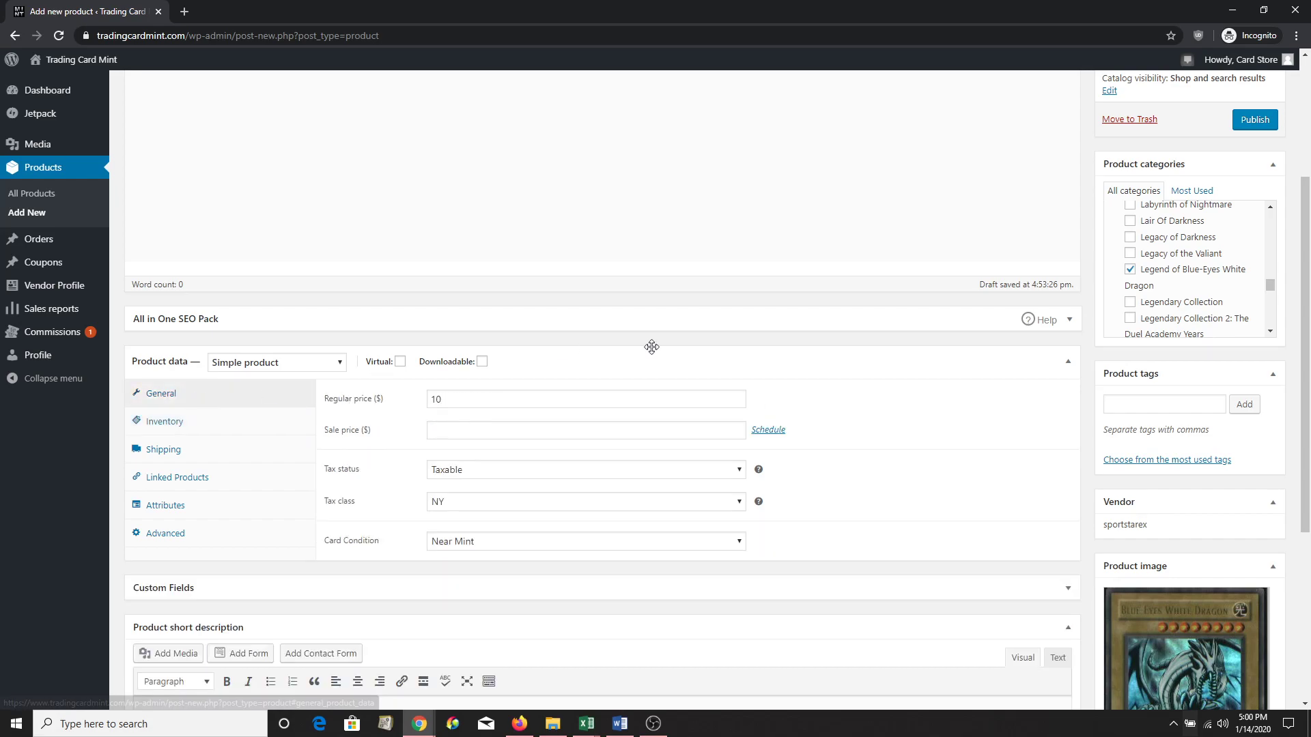
pyautogui.scroll(3, 558, 345)
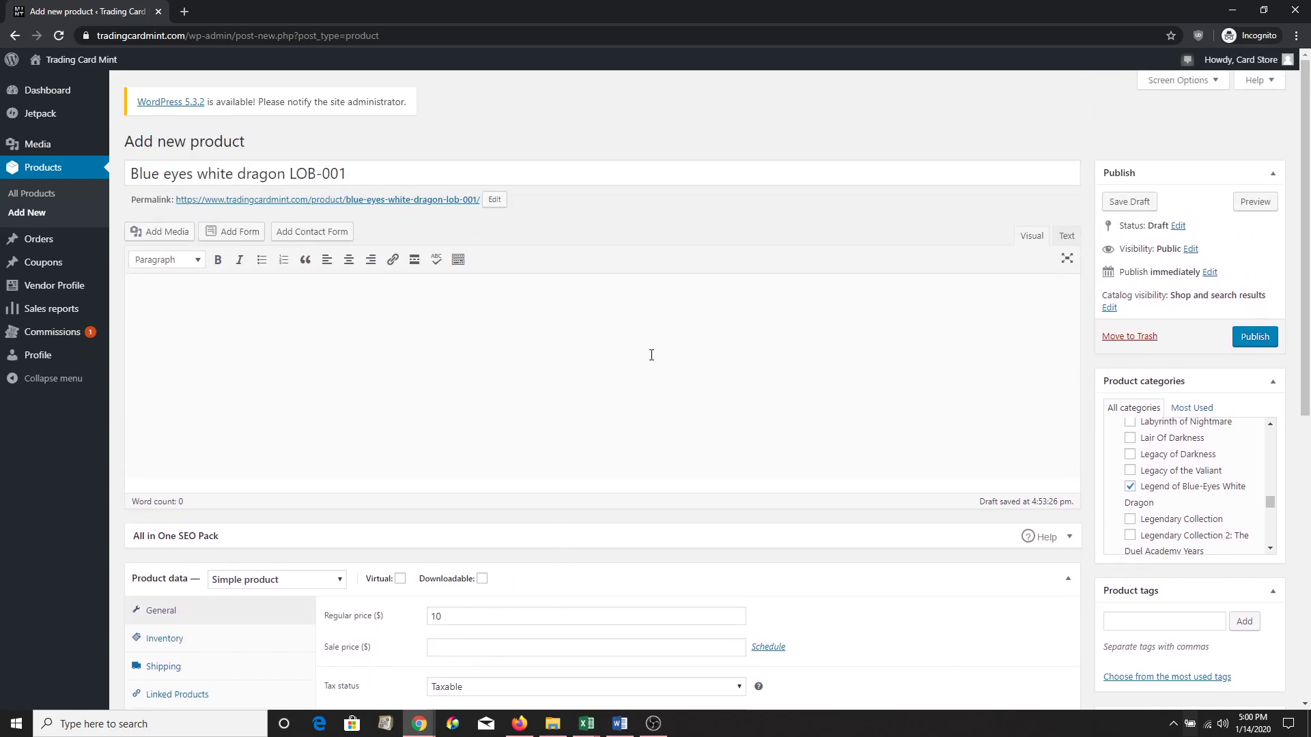
pyautogui.scroll(-7, 1020, 313)
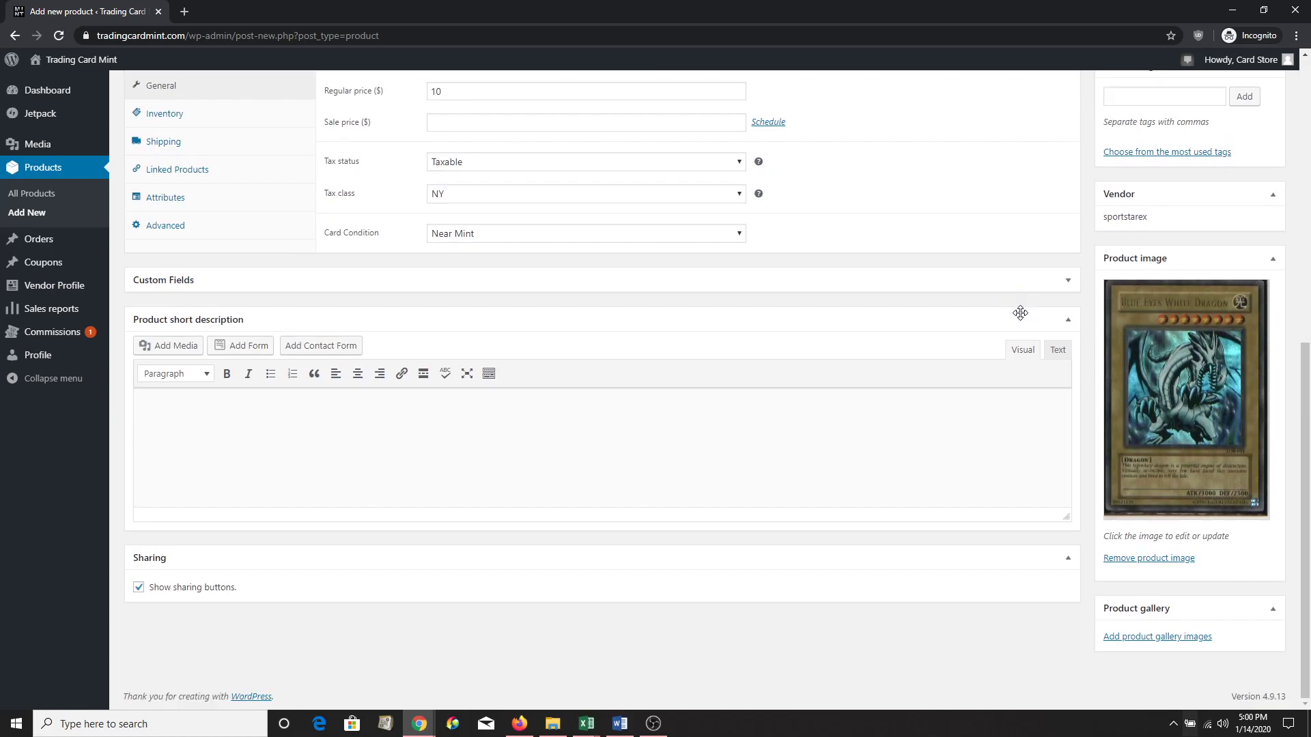
pyautogui.scroll(7, 1020, 312)
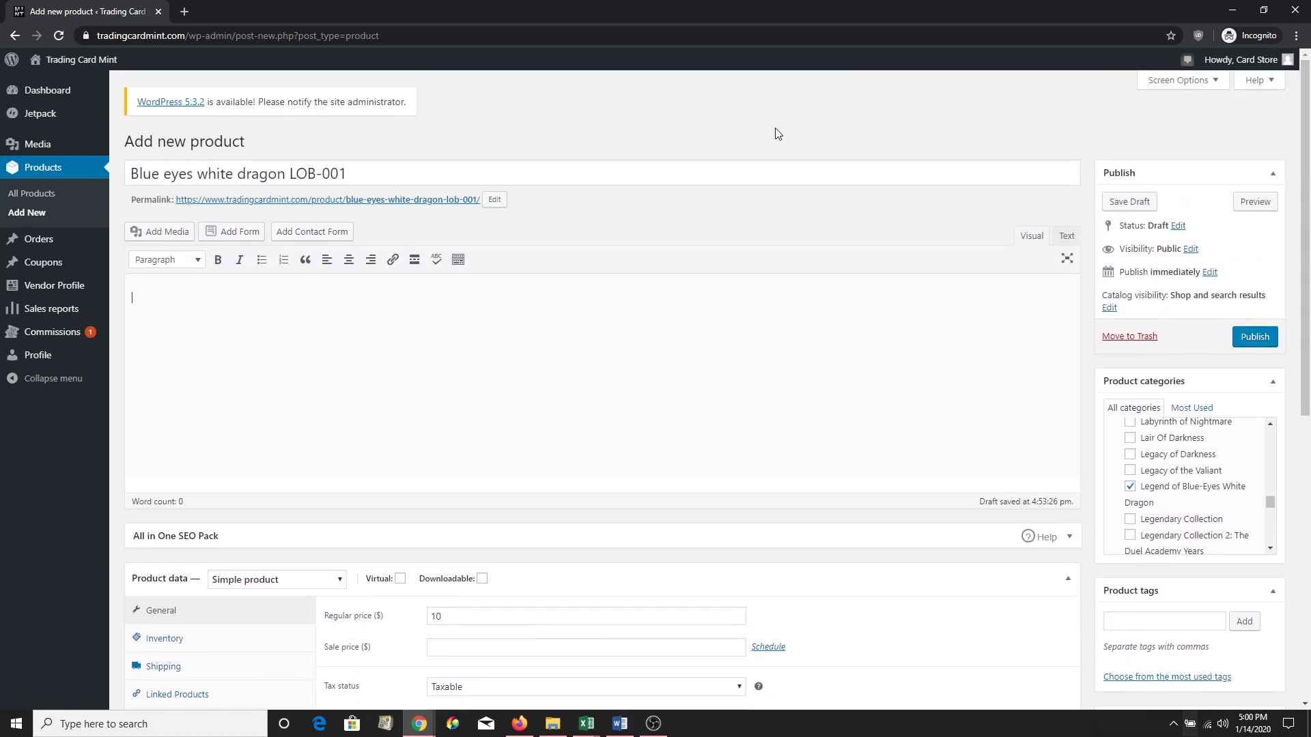
pyautogui.click(749, 342)
pyautogui.scroll(-7, 447, 276)
pyautogui.scroll(7, 775, 349)
# Step: Go to the list of all products, leaving the new product page without saving its changes
pyautogui.click(33, 198)
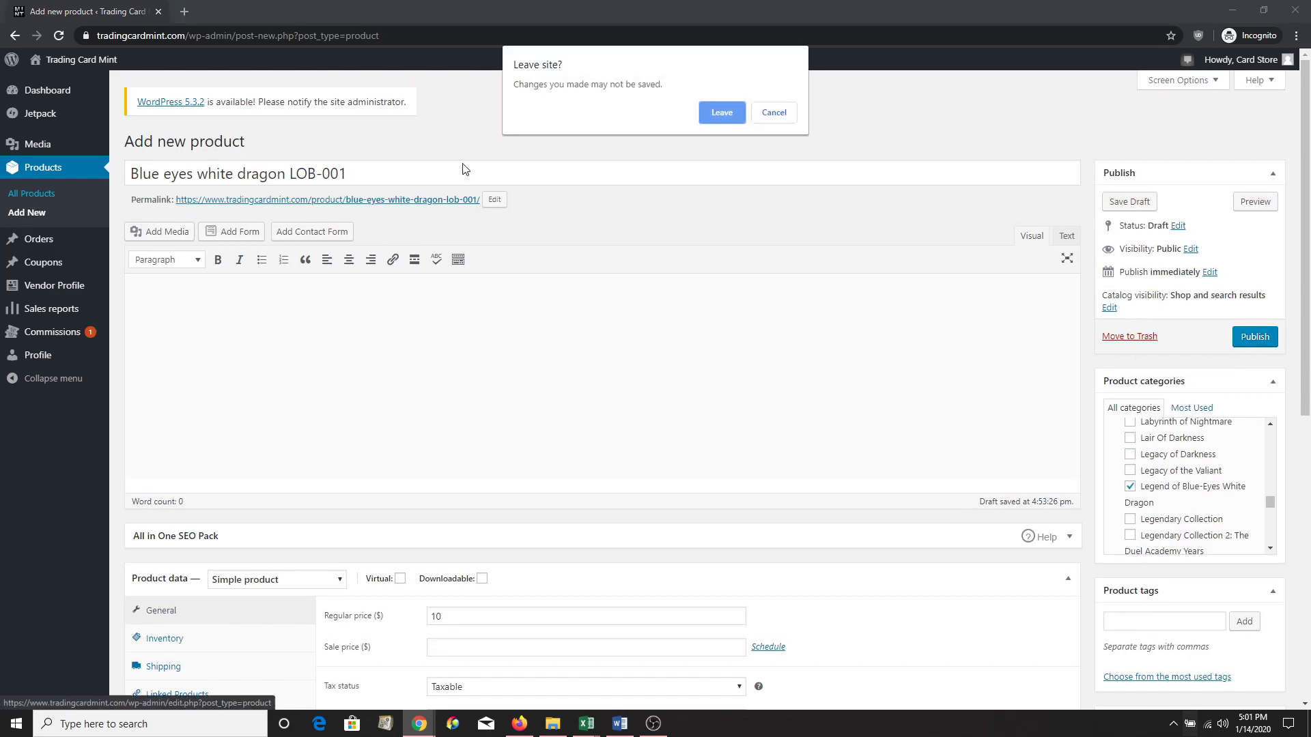
pyautogui.click(710, 116)
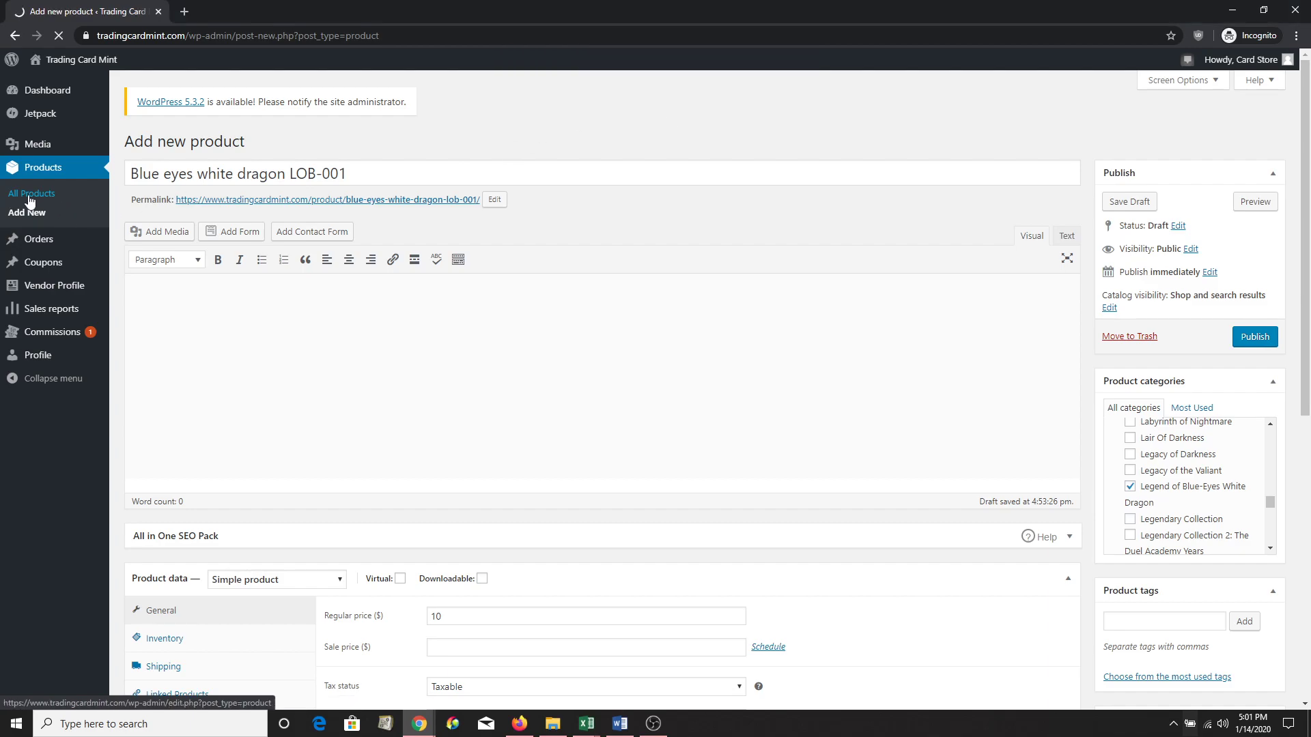